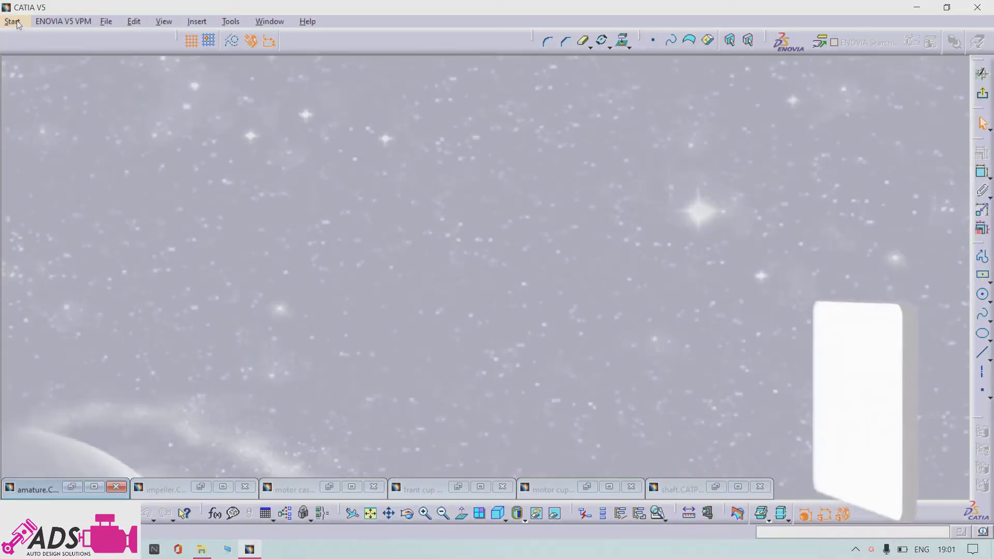
# Step: Create a new Assembly Design product and maximize its document window
pyautogui.click(12, 21)
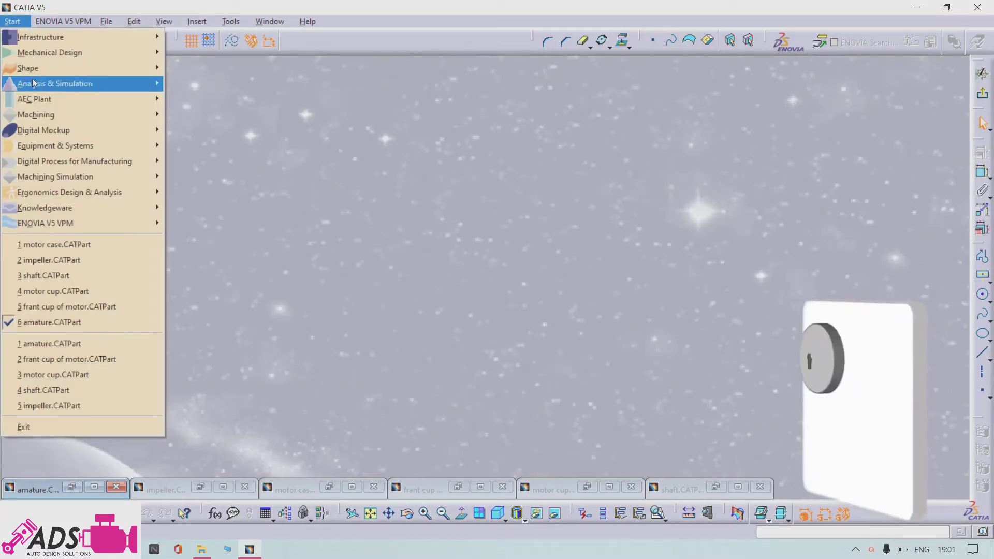
pyautogui.moveTo(36, 54)
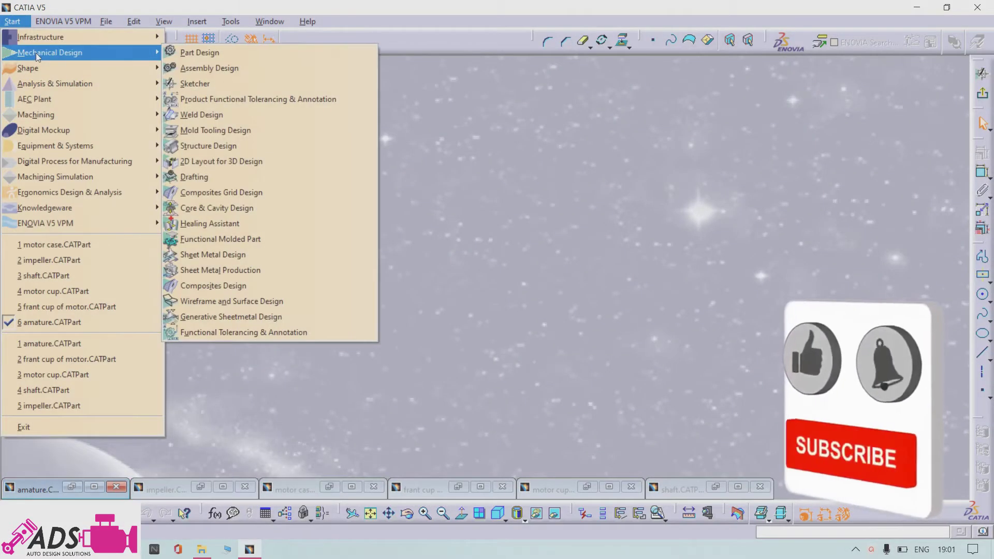
pyautogui.click(249, 70)
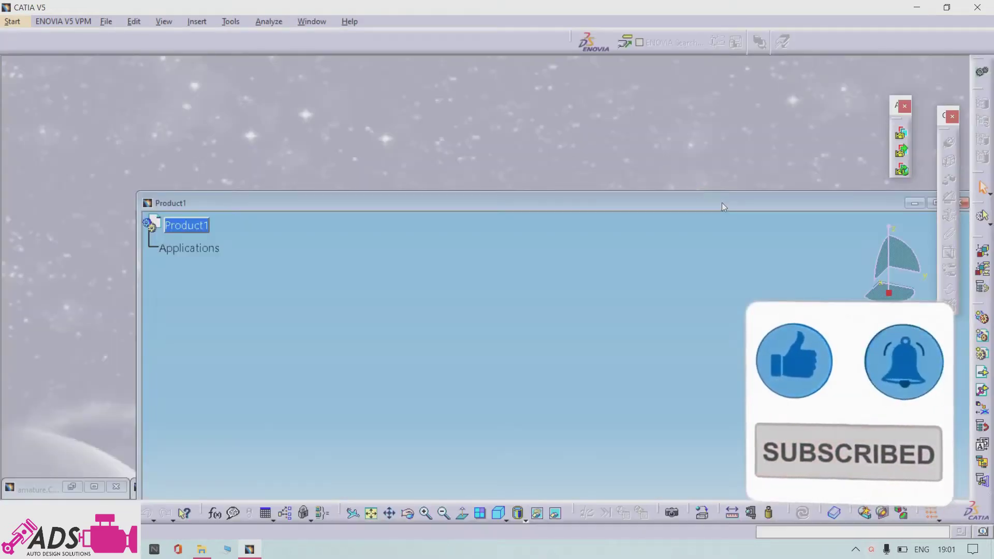
pyautogui.moveTo(721, 202); pyautogui.dragTo(532, 117)
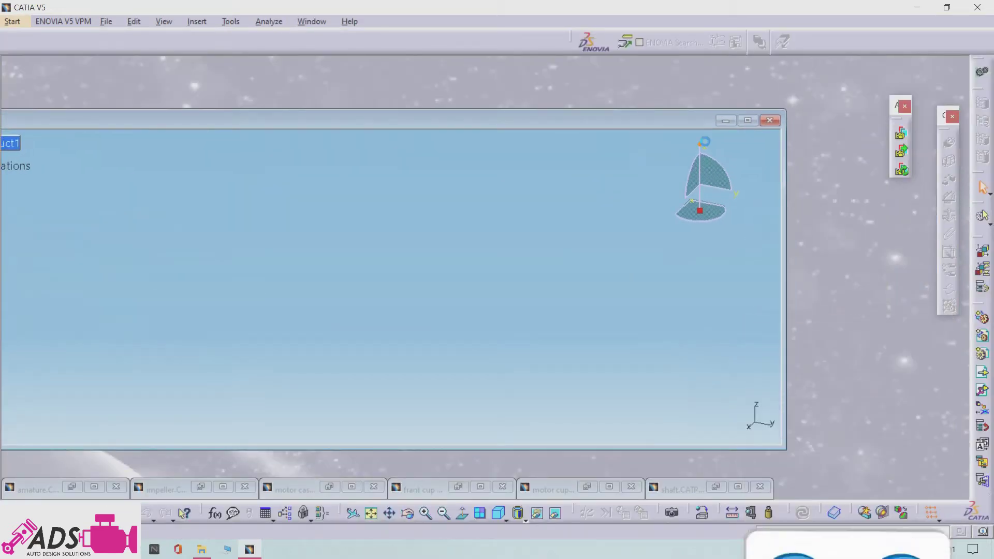
pyautogui.click(748, 120)
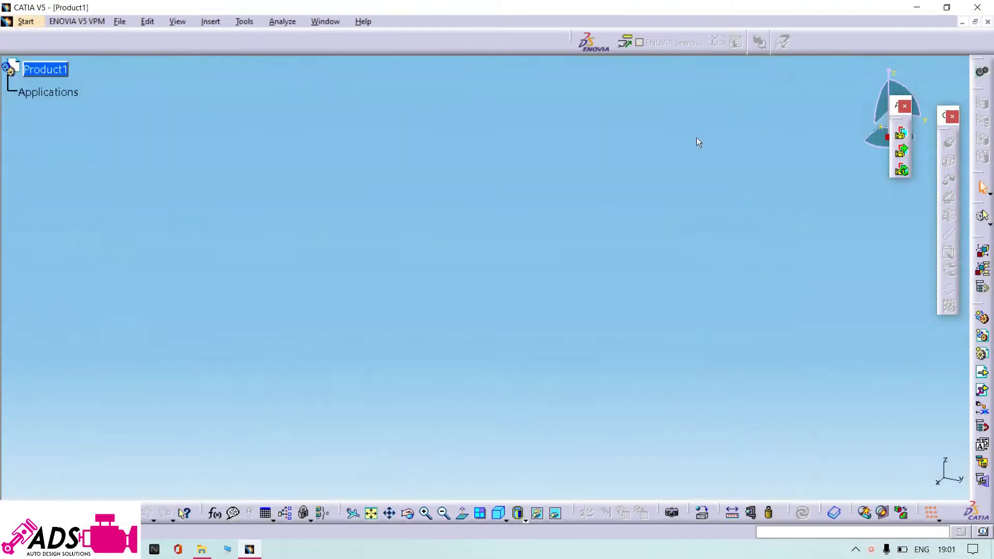
# Step: Insert the existing components amature, impeller, manganites and shaft from the dc motor folder into Product1, and dismiss the incident report
pyautogui.rightClick(55, 74)
pyautogui.moveTo(130, 285)
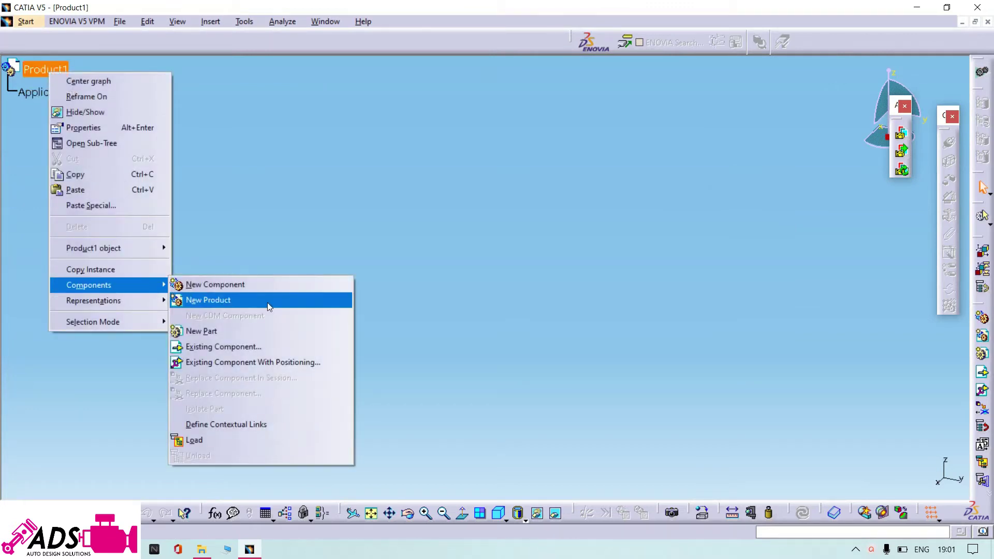
pyautogui.click(228, 347)
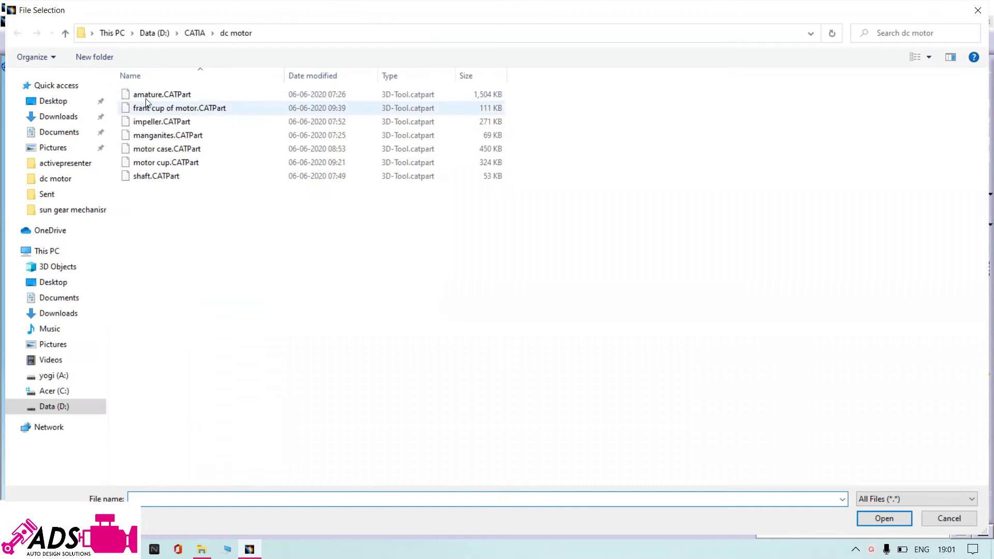
pyautogui.click(151, 96)
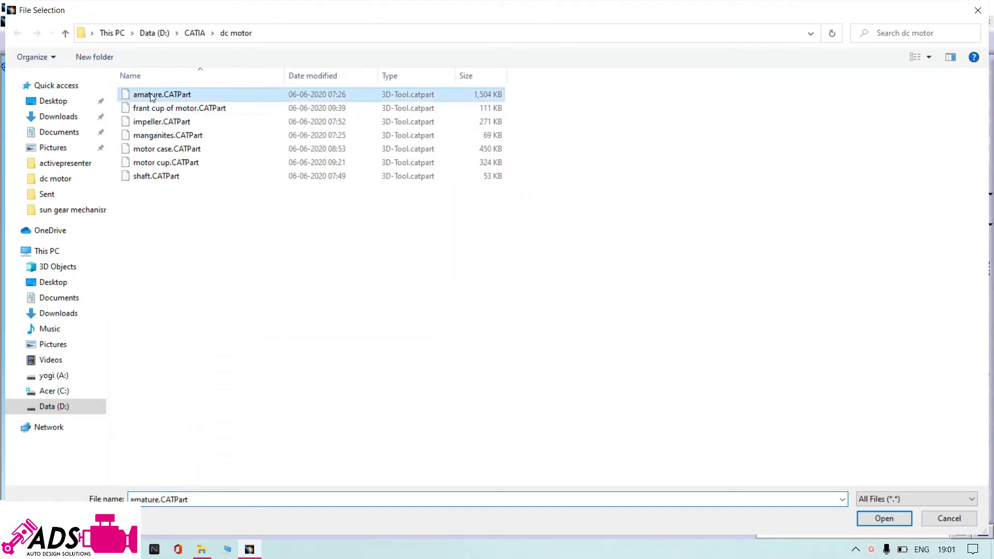
pyautogui.keyDown('ctrl'); pyautogui.click(172, 176); pyautogui.keyUp('ctrl')
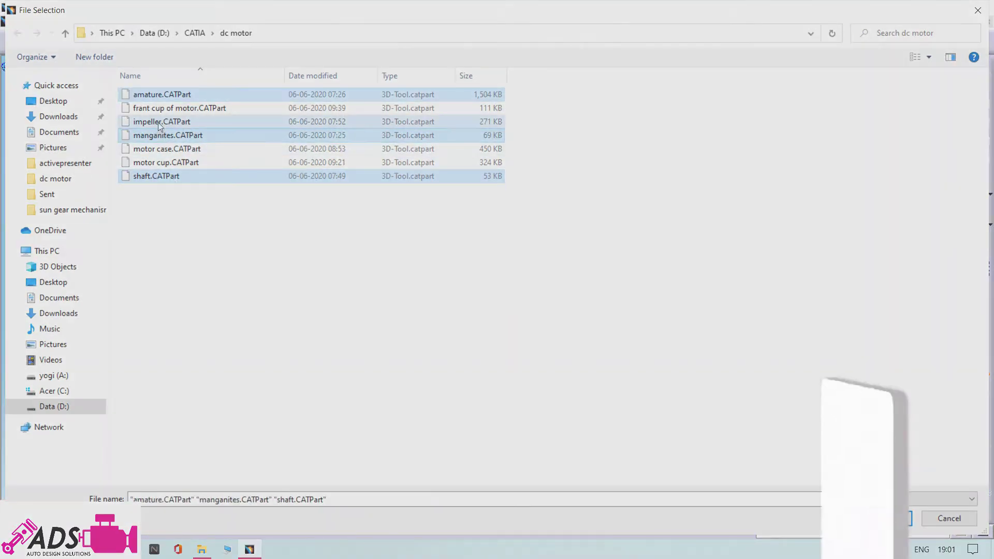
pyautogui.keyDown('ctrl'); pyautogui.click(162, 122); pyautogui.keyUp('ctrl')
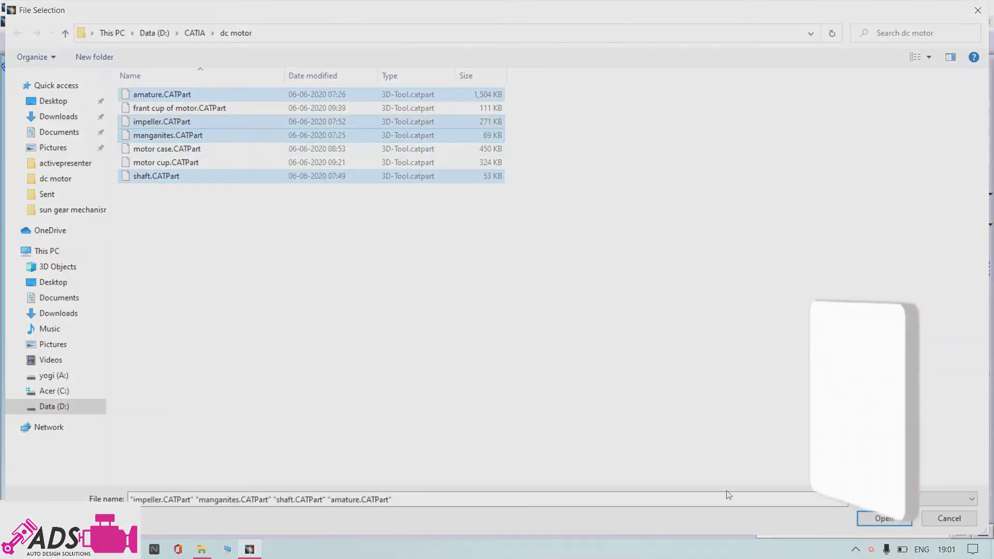
pyautogui.click(880, 515)
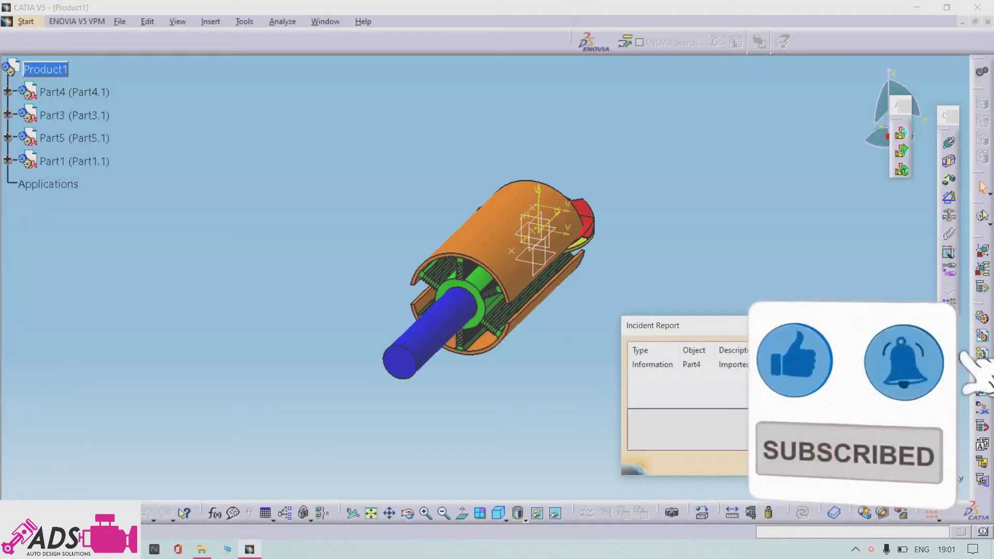
pyautogui.click(875, 460)
pyautogui.scroll(-1, 699, 312)
pyautogui.moveTo(699, 312); pyautogui.dragTo(775, 248, button='middle')
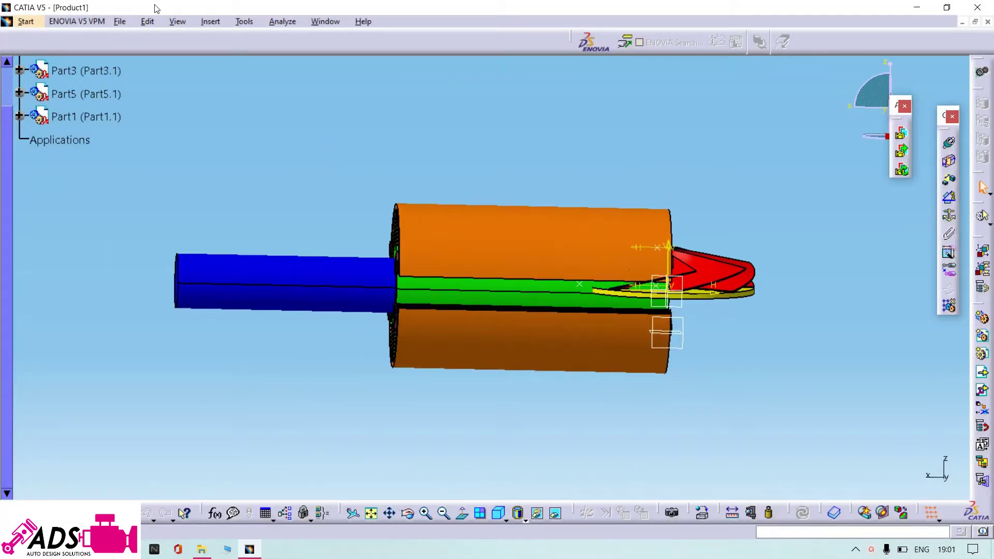
pyautogui.click(146, 22)
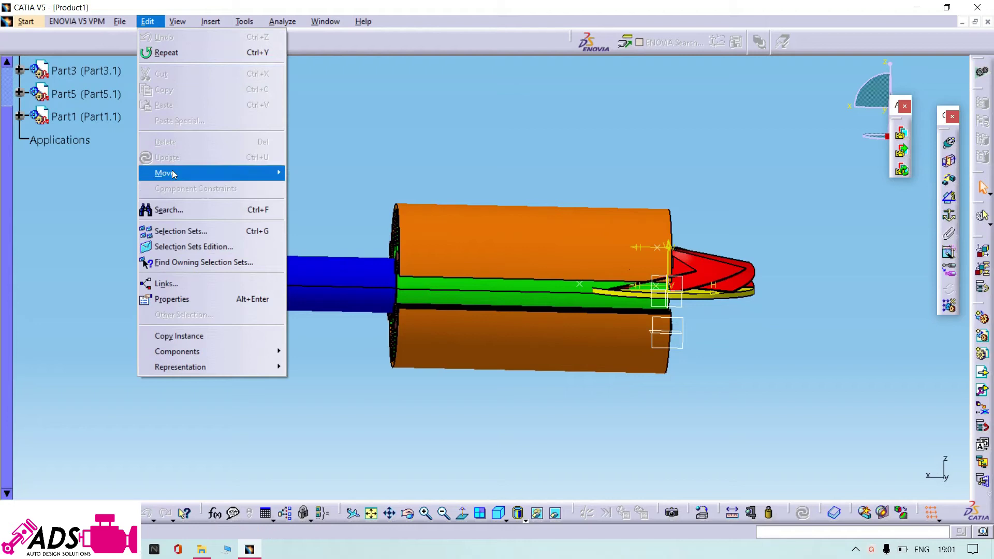
pyautogui.moveTo(172, 172)
pyautogui.click(309, 189)
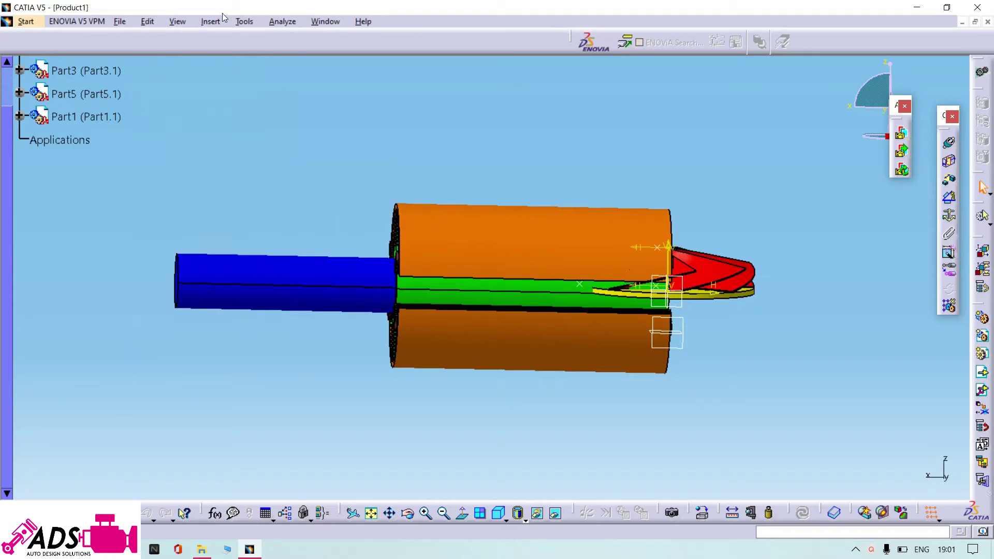
# Step: Separate the impeller, magnets, shaft and armature along the X axis with the Manipulate command
pyautogui.click(146, 23)
pyautogui.moveTo(179, 173)
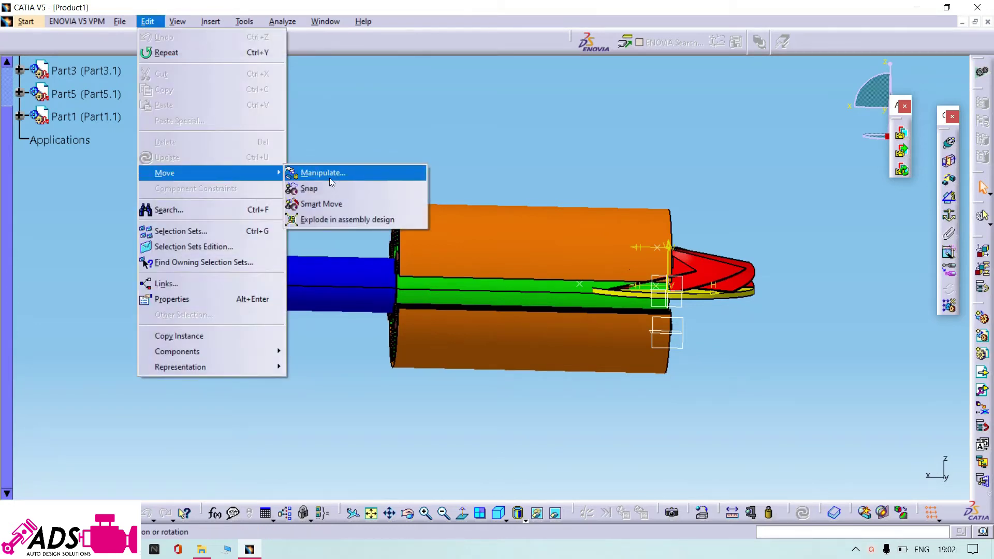
pyautogui.click(326, 176)
pyautogui.moveTo(709, 281); pyautogui.dragTo(952, 287)
pyautogui.moveTo(511, 256); pyautogui.dragTo(872, 260)
pyautogui.moveTo(317, 292); pyautogui.dragTo(99, 286)
pyautogui.moveTo(563, 296)
pyautogui.mouseDown()
pyautogui.moveTo(492, 293)
pyautogui.moveTo(552, 294)
pyautogui.mouseUp()
pyautogui.moveTo(523, 451); pyautogui.dragTo(526, 425, button='middle')
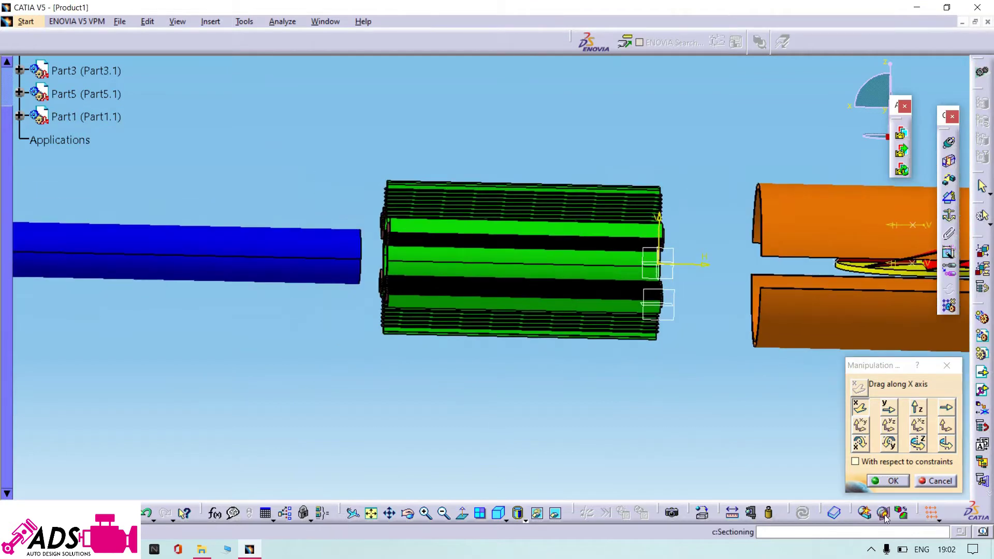
pyautogui.click(888, 481)
# Step: Add a coincidence constraint between the axis of the orange magnets and the axis of the green armature
pyautogui.moveTo(781, 457); pyautogui.dragTo(563, 421, button='middle')
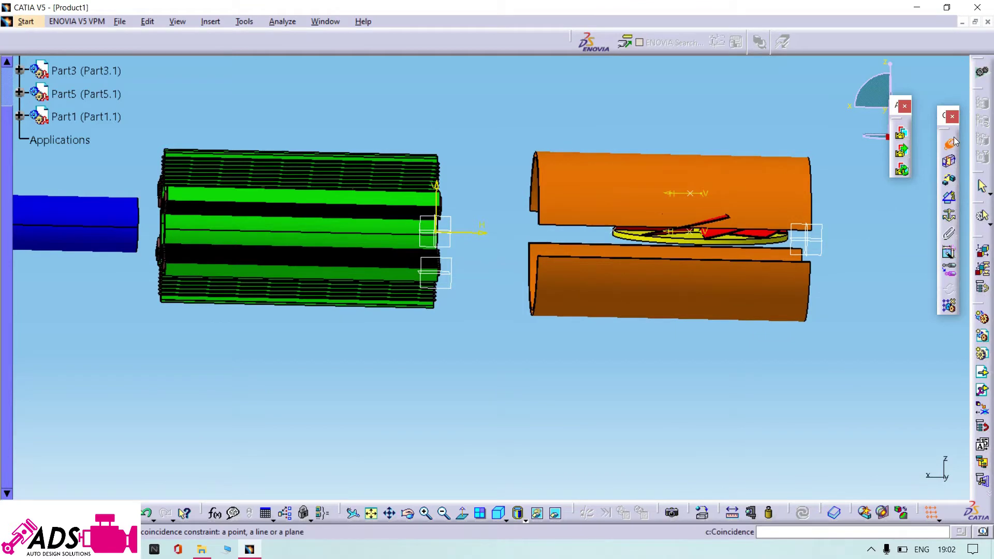
pyautogui.moveTo(608, 288); pyautogui.dragTo(644, 282, button='middle')
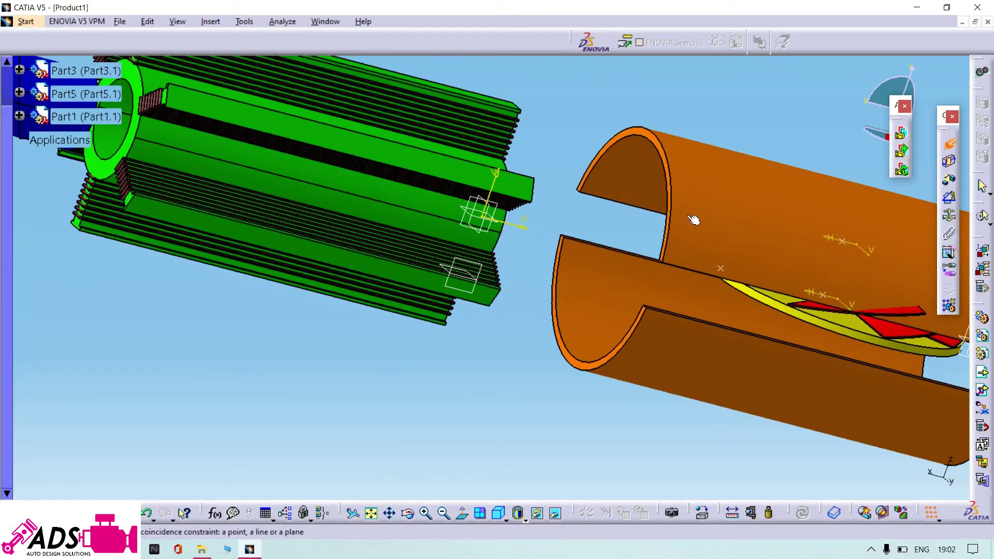
pyautogui.moveTo(727, 235); pyautogui.dragTo(599, 207, button='middle')
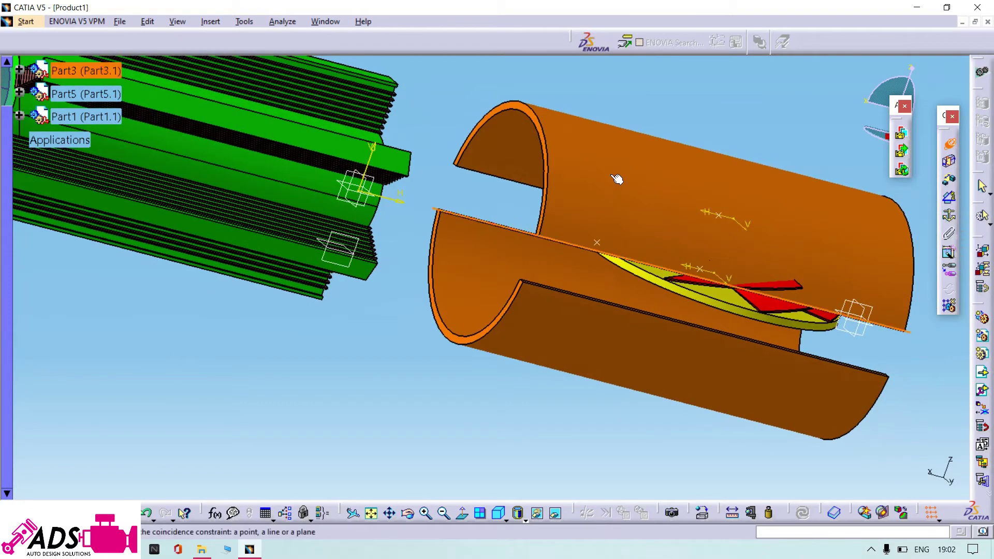
pyautogui.moveTo(282, 339); pyautogui.dragTo(449, 433, button='middle')
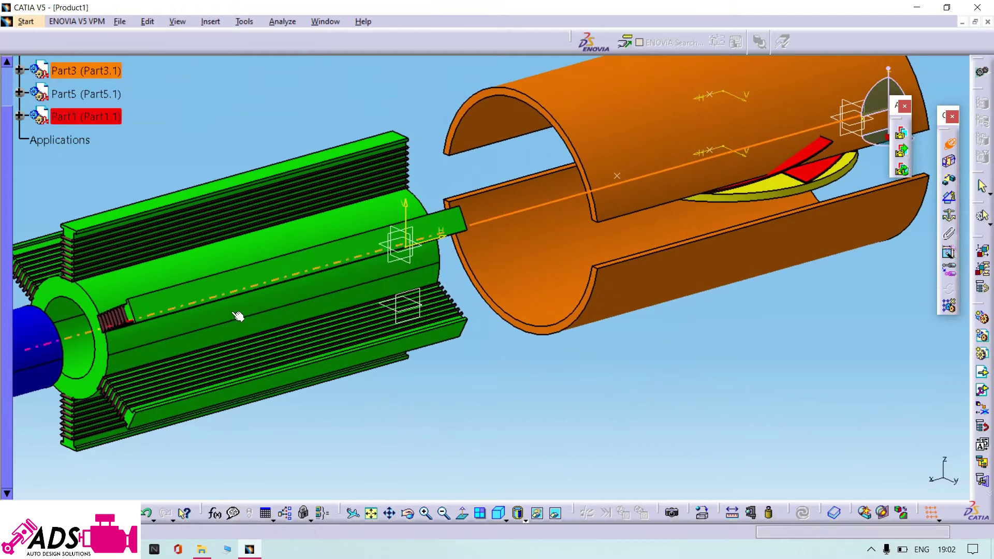
pyautogui.middleClick(211, 317)
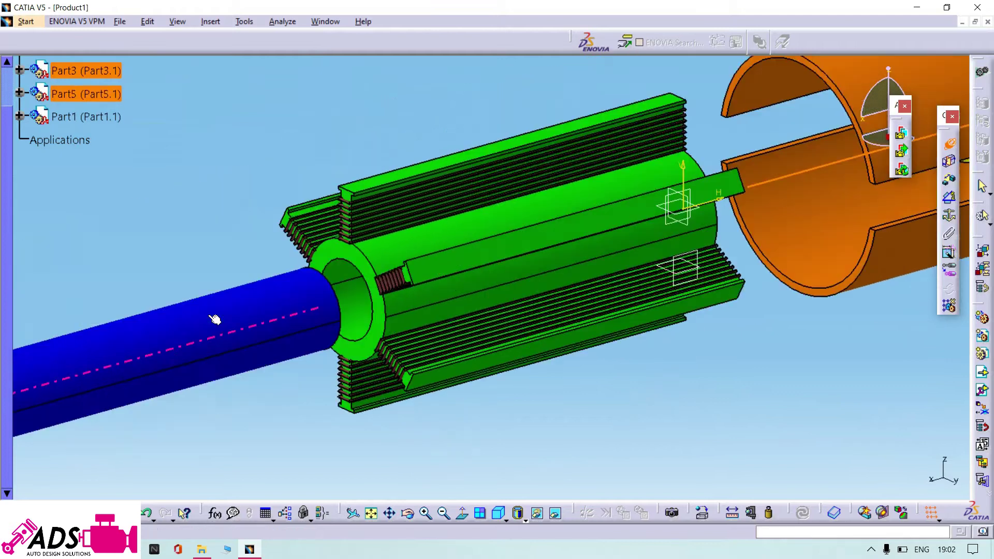
pyautogui.click(429, 301)
# Step: Add a 0 mm offset constraint between the magnets' end face and the armature hub's end face, and update the assembly
pyautogui.click(949, 180)
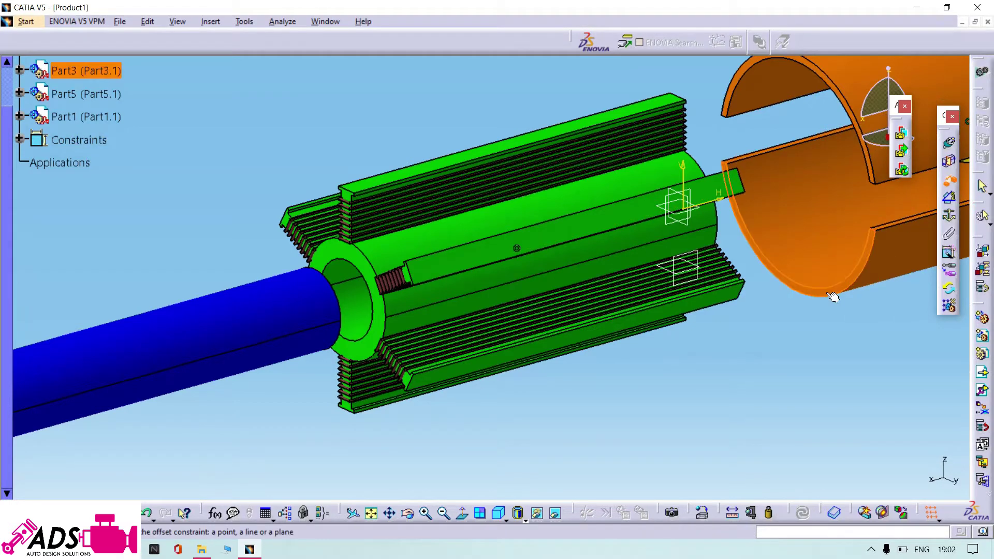
pyautogui.click(368, 357)
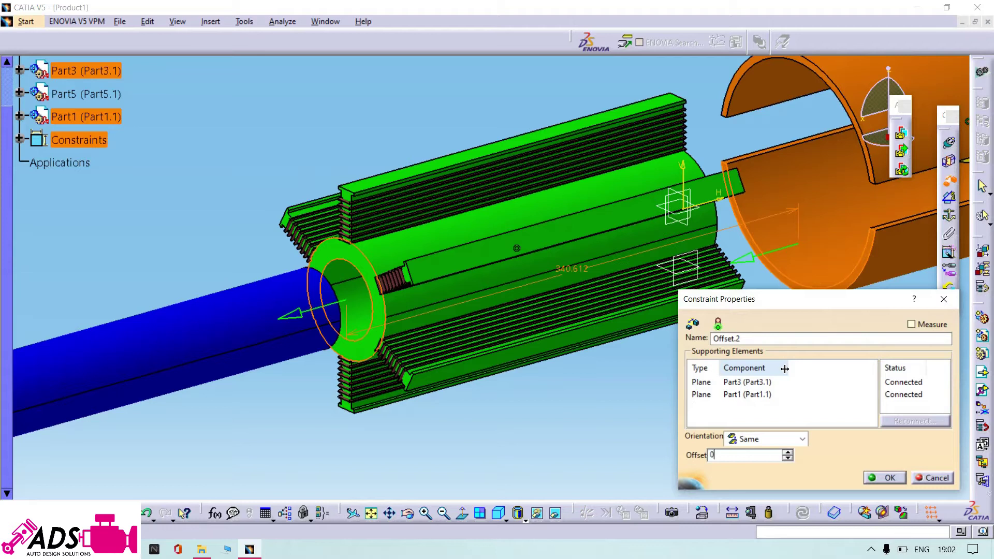
pyautogui.press('Return')
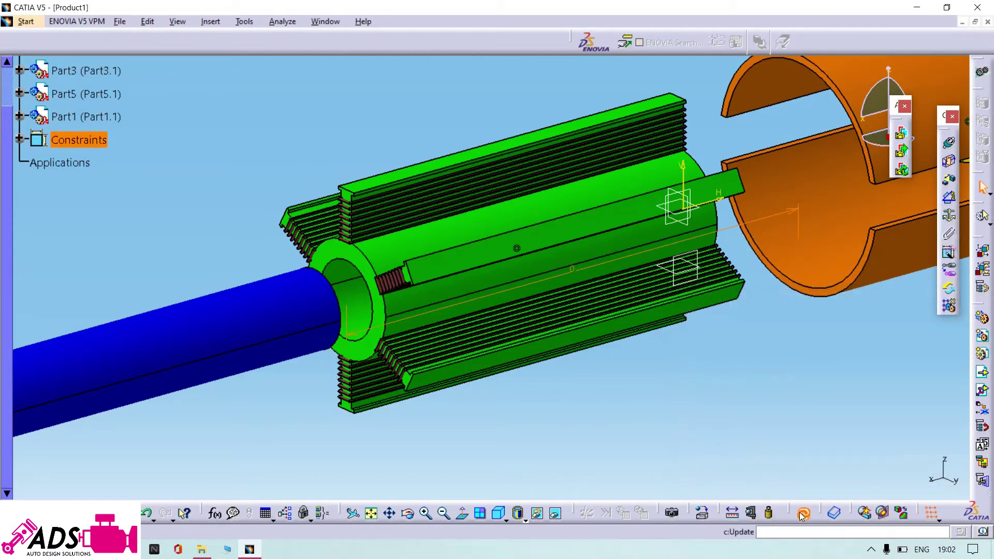
pyautogui.click(803, 514)
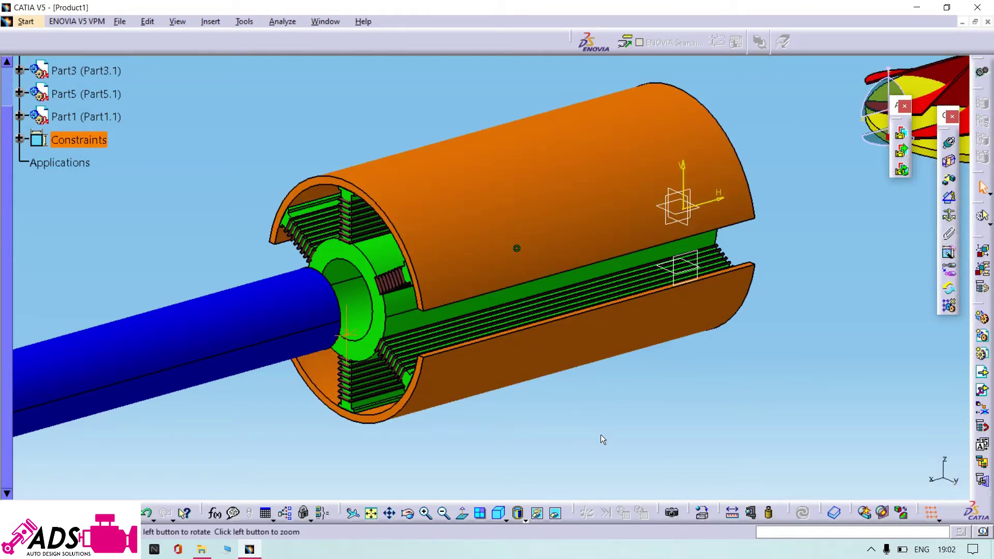
# Step: Add a coincidence constraint between the blue shaft's axis and the armature bore's axis
pyautogui.keyDown('ctrl'); pyautogui.moveTo(600, 435); pyautogui.dragTo(595, 414, button='middle'); pyautogui.keyUp('ctrl')
pyautogui.moveTo(467, 376); pyautogui.dragTo(484, 349, button='middle')
pyautogui.moveTo(564, 445); pyautogui.dragTo(470, 439, button='middle')
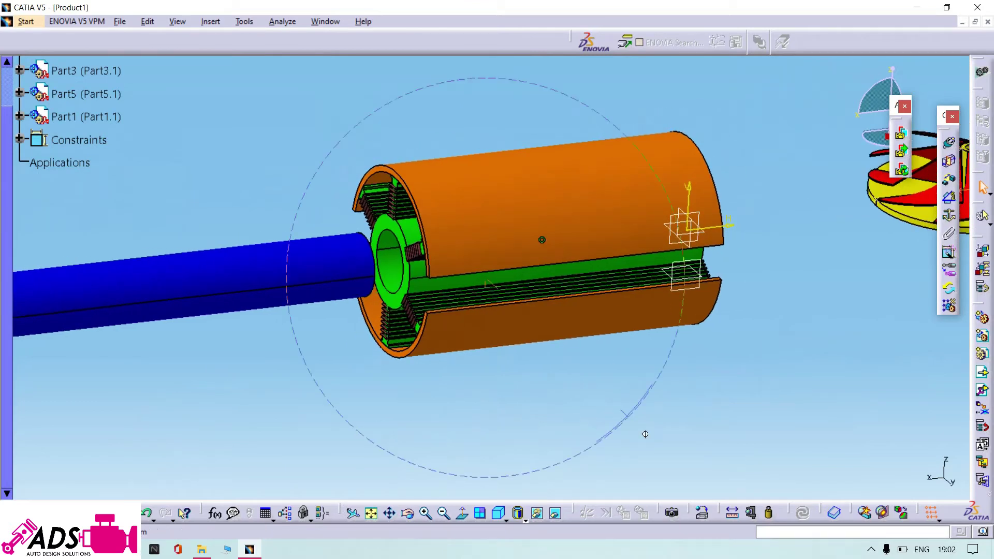
pyautogui.moveTo(645, 434); pyautogui.dragTo(566, 400, button='middle')
pyautogui.moveTo(642, 402); pyautogui.dragTo(755, 408, button='middle')
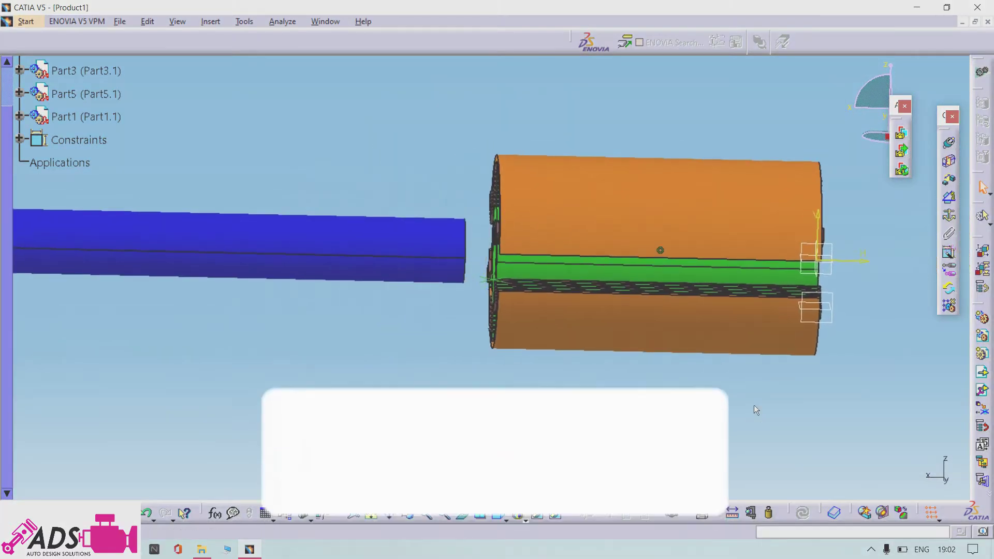
pyautogui.click(950, 145)
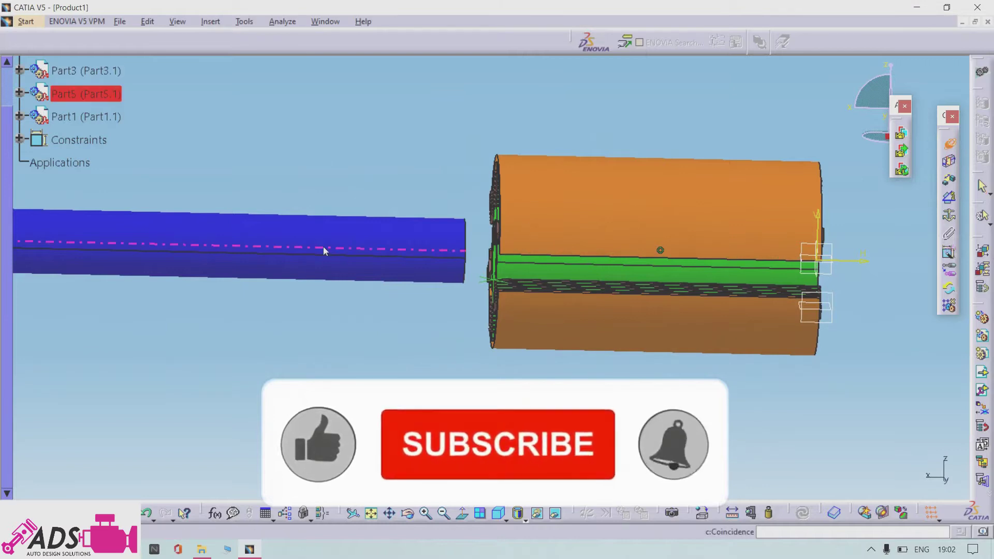
pyautogui.moveTo(724, 370); pyautogui.dragTo(570, 366, button='middle')
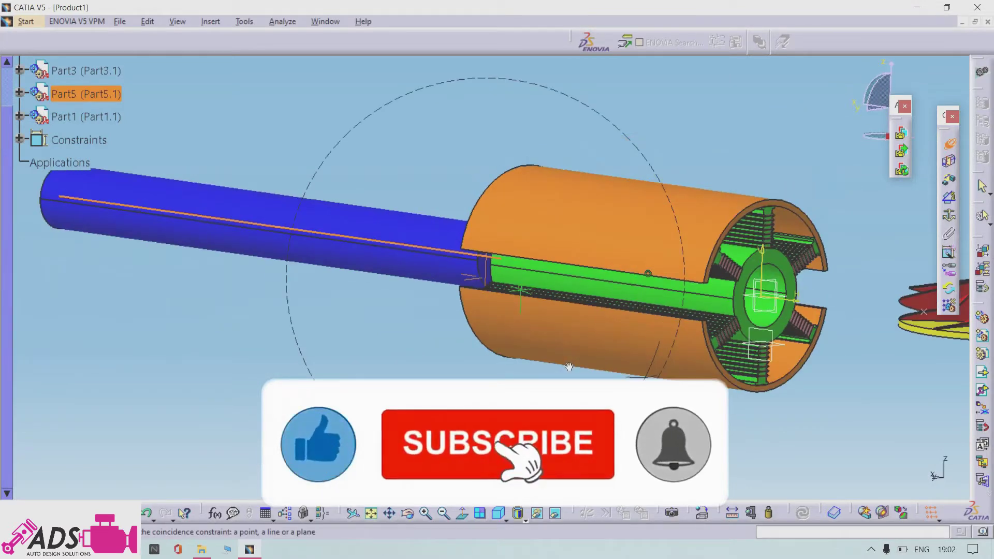
pyautogui.click(769, 319)
pyautogui.click(769, 319)
pyautogui.moveTo(634, 455); pyautogui.dragTo(682, 309, button='middle')
# Step: Add a 25 mm offset constraint between the armature's impeller-side end face and the shaft's near end face, and update the assembly
pyautogui.click(951, 181)
pyautogui.scroll(-1, 692, 378)
pyautogui.moveTo(692, 377); pyautogui.dragTo(301, 306, button='middle')
pyautogui.click(728, 340)
pyautogui.moveTo(182, 378); pyautogui.dragTo(640, 489, button='middle')
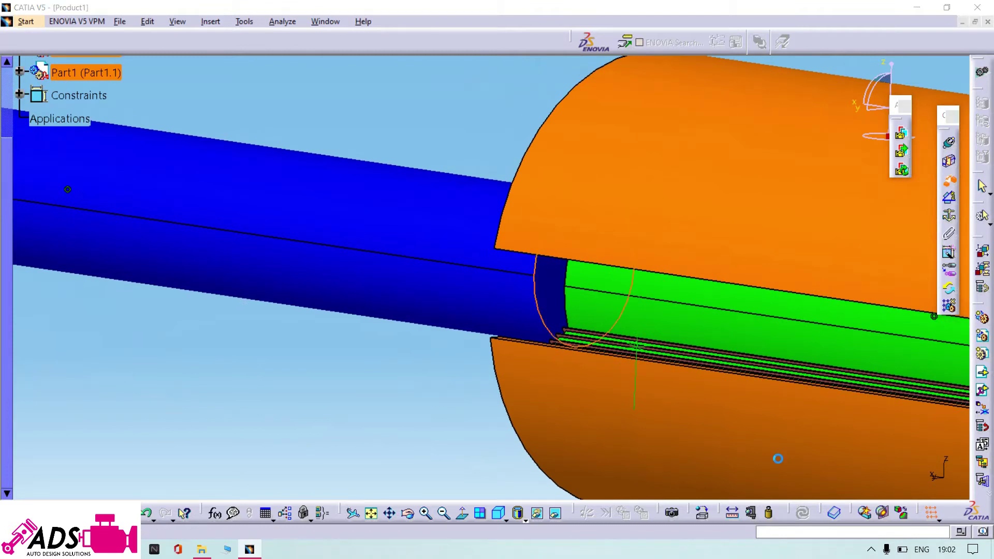
pyautogui.write('2')
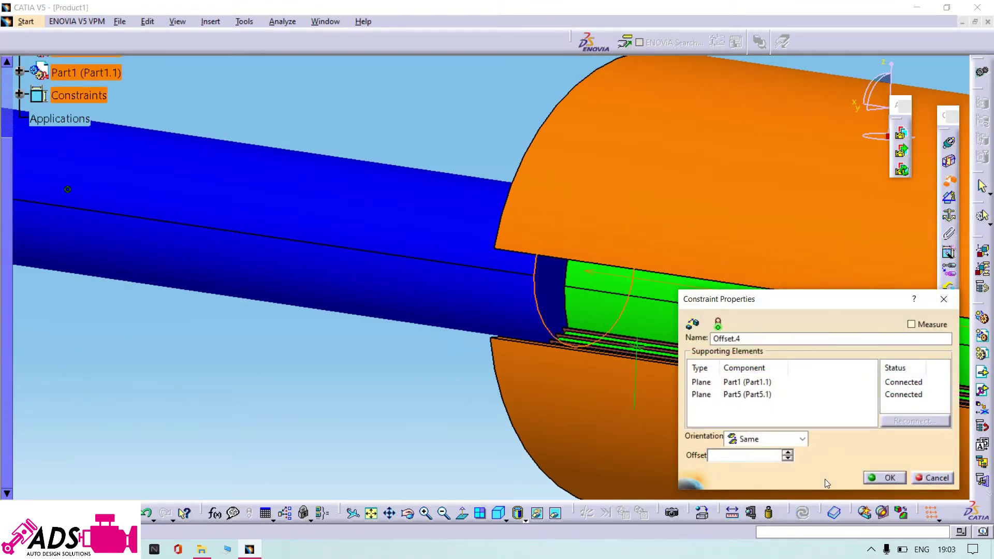
pyautogui.press('Return')
pyautogui.click(803, 513)
# Step: Rotate the red and yellow impeller about the Y axis with Manipulate so that it stands upright, with its blades facing away from the motor
pyautogui.moveTo(377, 402); pyautogui.dragTo(465, 380, button='middle')
pyautogui.scroll(-1, 797, 338)
pyautogui.moveTo(814, 356); pyautogui.dragTo(870, 378, button='middle')
pyautogui.moveTo(756, 318); pyautogui.dragTo(288, 161, button='middle')
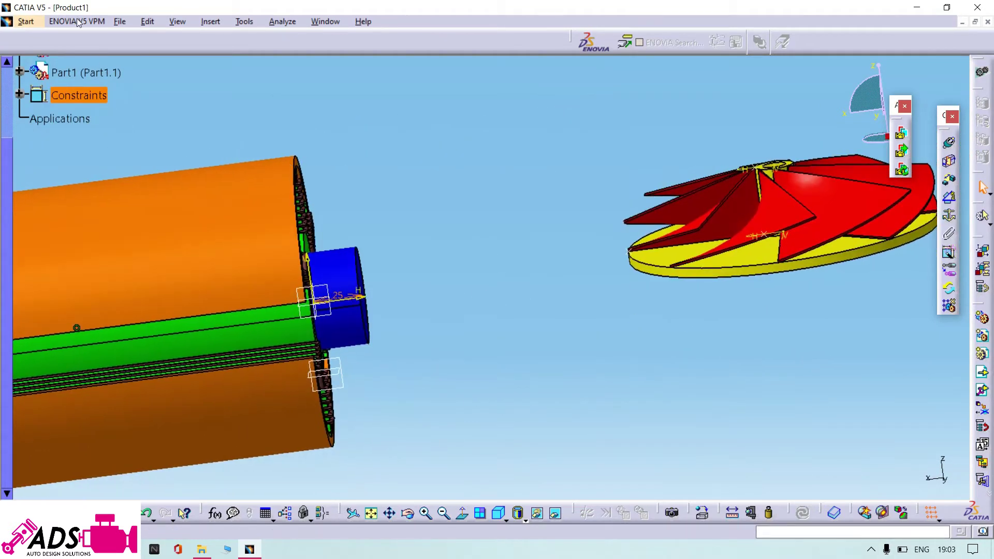
pyautogui.click(148, 22)
pyautogui.moveTo(164, 176)
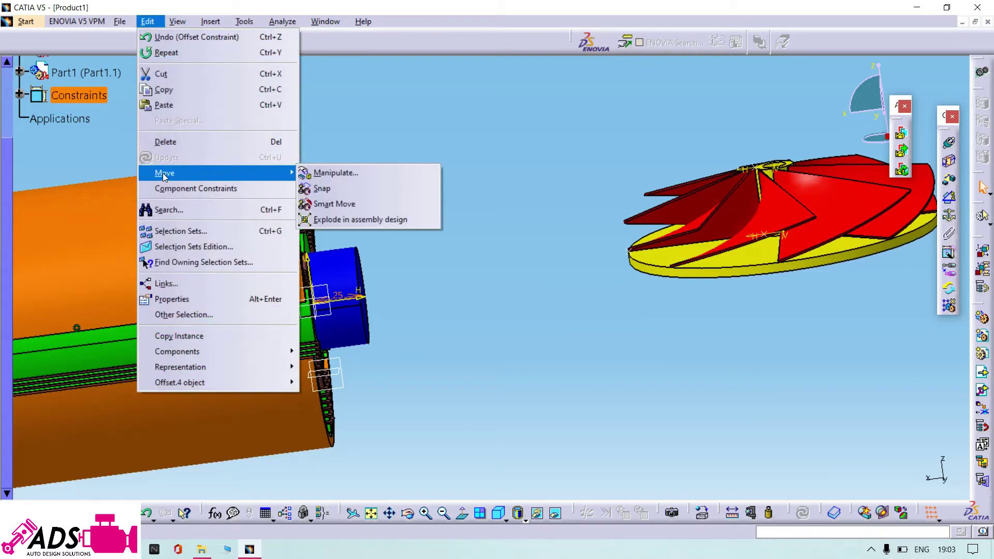
pyautogui.click(358, 173)
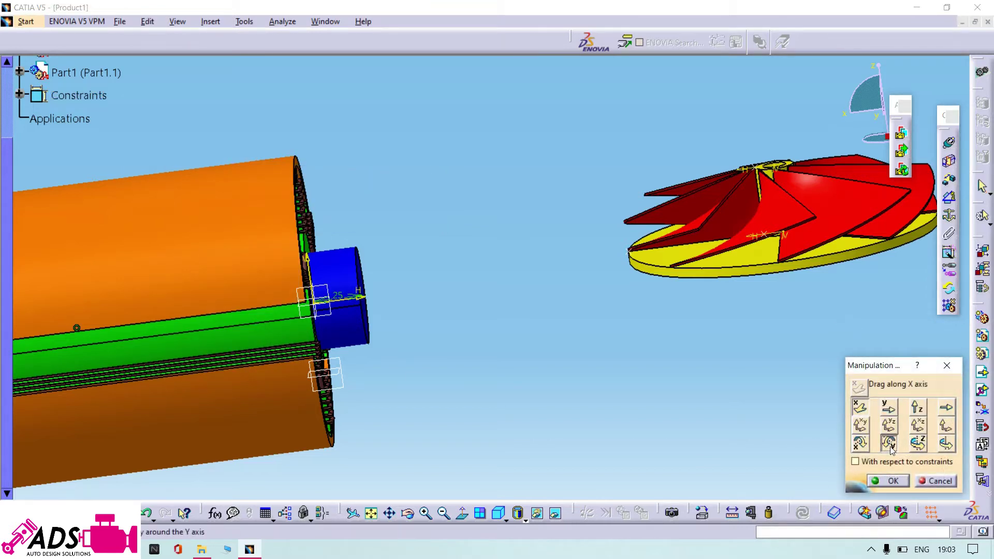
pyautogui.moveTo(820, 272); pyautogui.dragTo(349, 325)
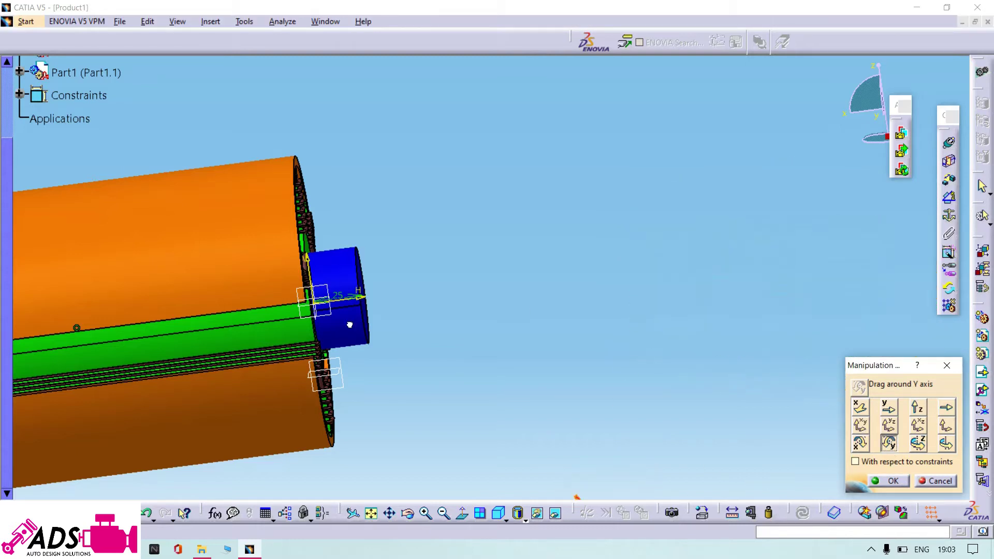
pyautogui.moveTo(393, 240); pyautogui.dragTo(296, 434)
pyautogui.moveTo(456, 406); pyautogui.dragTo(512, 295, button='middle')
pyautogui.click(891, 481)
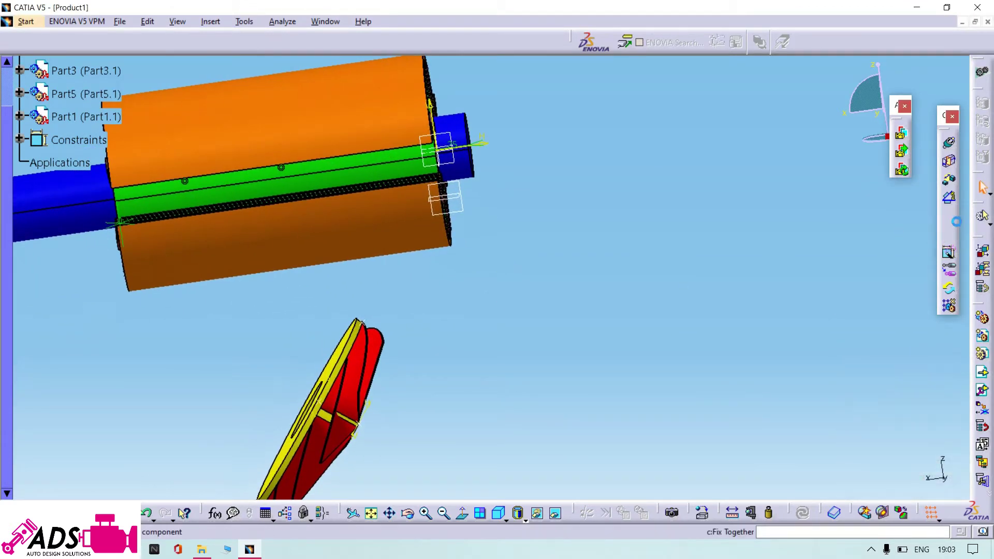
# Step: Add a coincidence constraint between the blue shaft's axis and the impeller hub's axis, and update the assembly
pyautogui.click(457, 133)
pyautogui.moveTo(495, 338); pyautogui.dragTo(461, 183, button='middle')
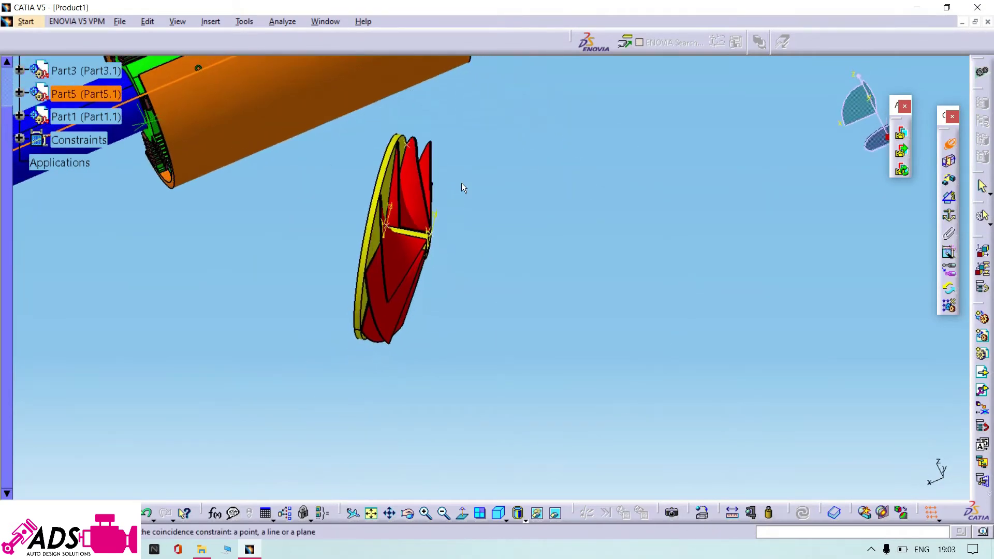
pyautogui.moveTo(486, 285); pyautogui.dragTo(531, 299, button='middle')
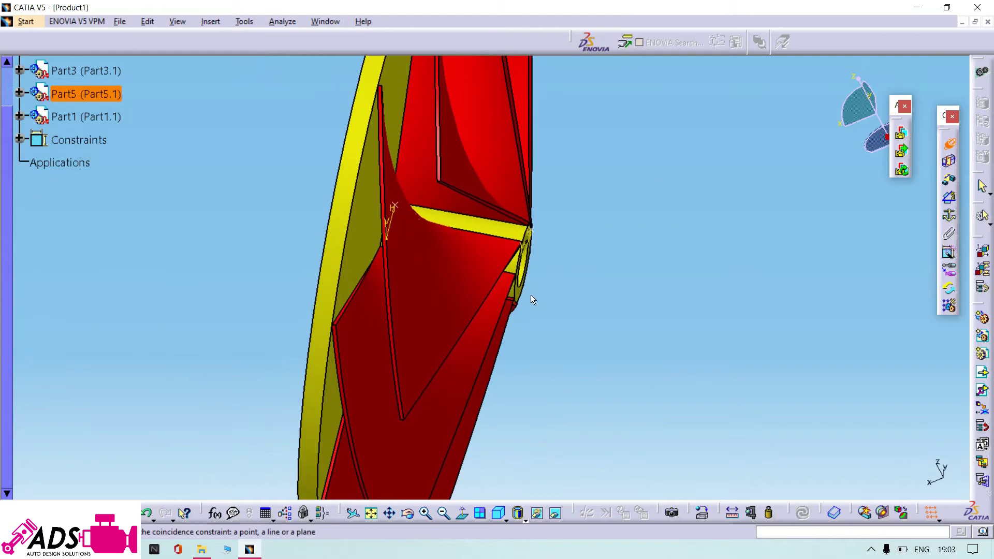
pyautogui.click(502, 231)
pyautogui.moveTo(563, 266); pyautogui.dragTo(863, 378, button='middle')
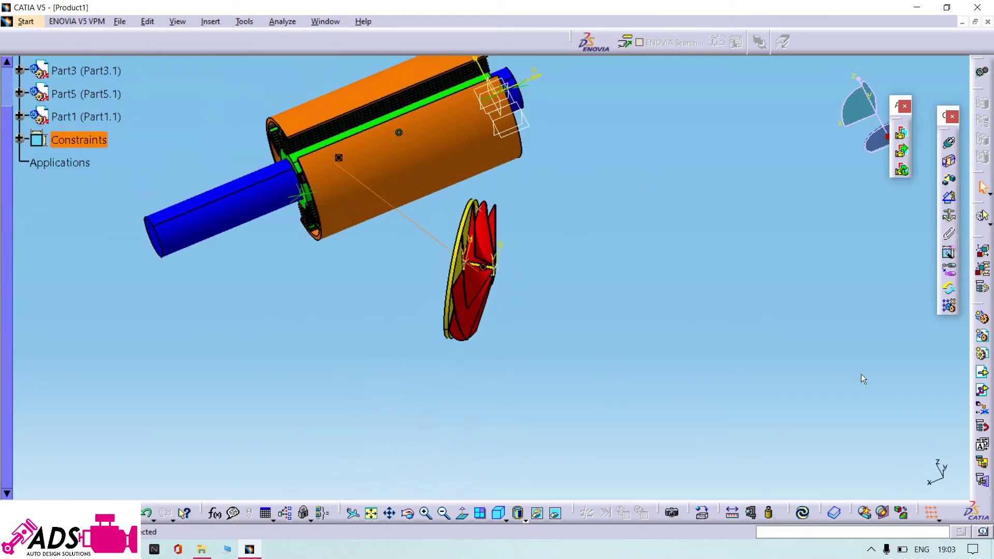
pyautogui.click(804, 512)
# Step: Move the impeller along the X axis with Manipulate, out of the magnets and beyond the shaft's short end
pyautogui.moveTo(608, 304); pyautogui.dragTo(699, 382, button='middle')
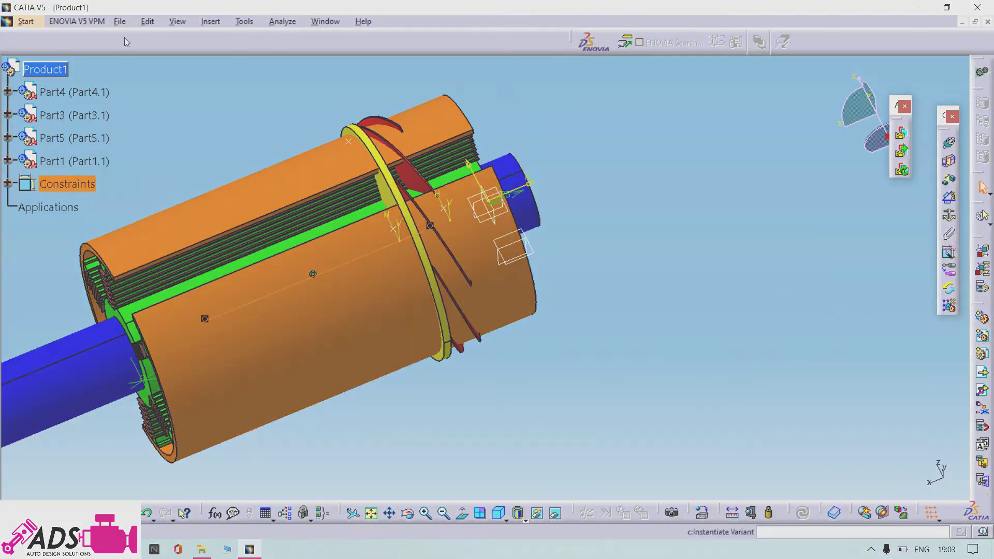
pyautogui.click(148, 21)
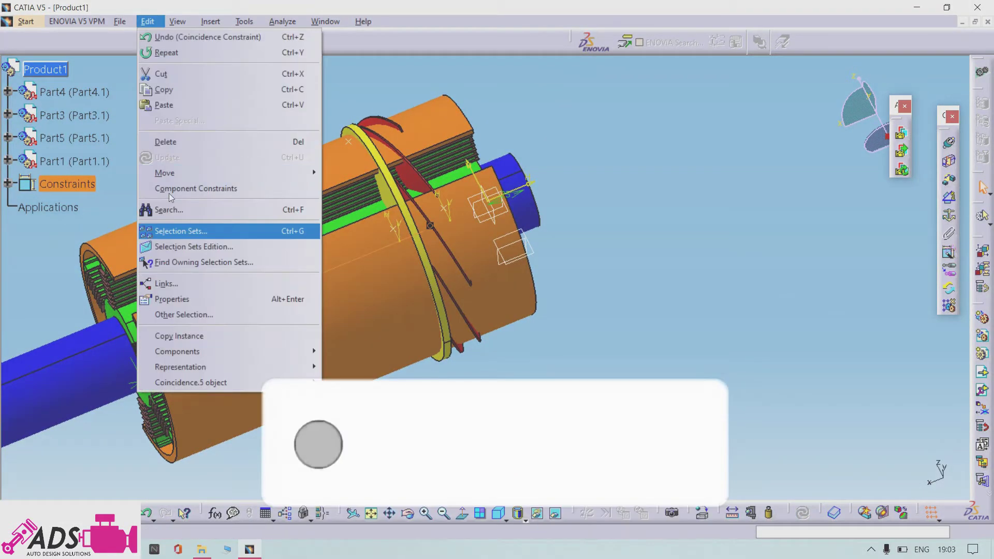
pyautogui.moveTo(179, 174)
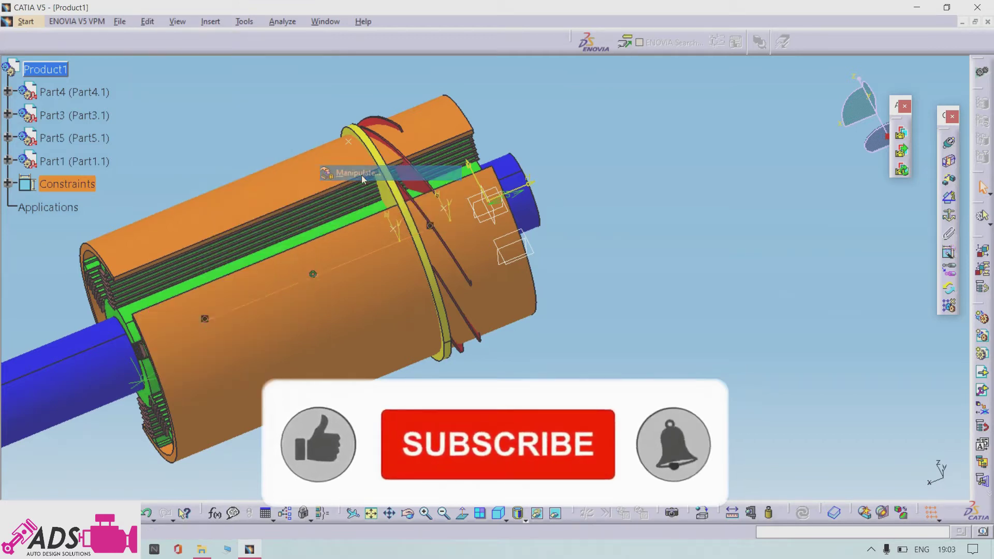
pyautogui.click(361, 175)
pyautogui.click(860, 407)
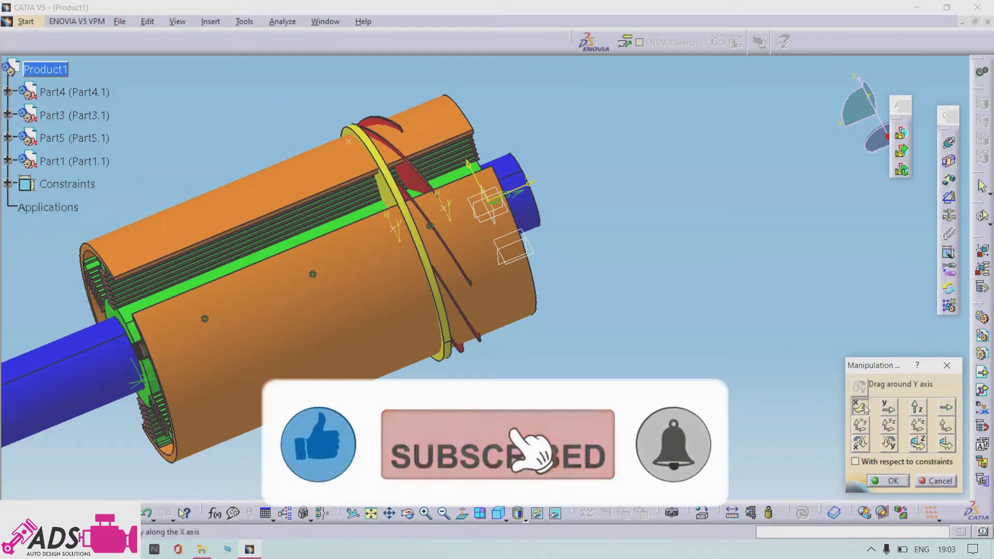
pyautogui.moveTo(429, 258); pyautogui.dragTo(616, 248)
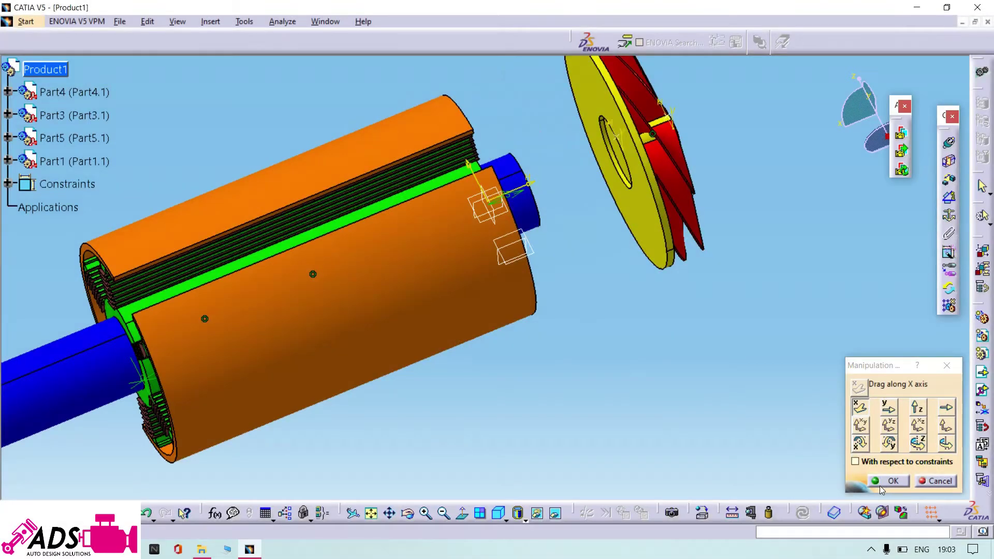
pyautogui.click(880, 486)
# Step: Add an offset constraint between the shaft's short end face and the floor of the impeller's hub recess, and update the assembly
pyautogui.moveTo(812, 430); pyautogui.dragTo(629, 357, button='middle')
pyautogui.moveTo(527, 315); pyautogui.dragTo(455, 186, button='middle')
pyautogui.click(652, 150)
pyautogui.moveTo(732, 369); pyautogui.dragTo(477, 118, button='middle')
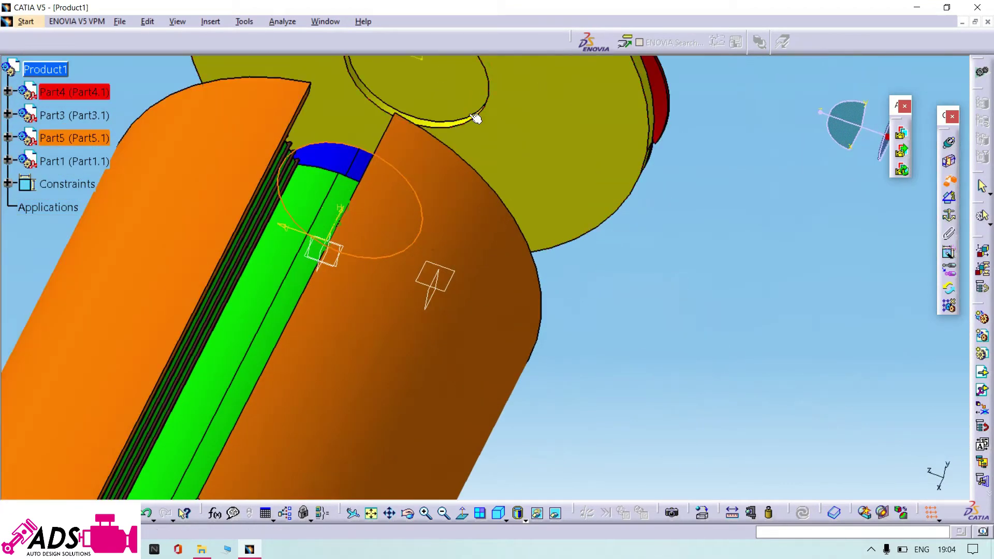
pyautogui.click(457, 77)
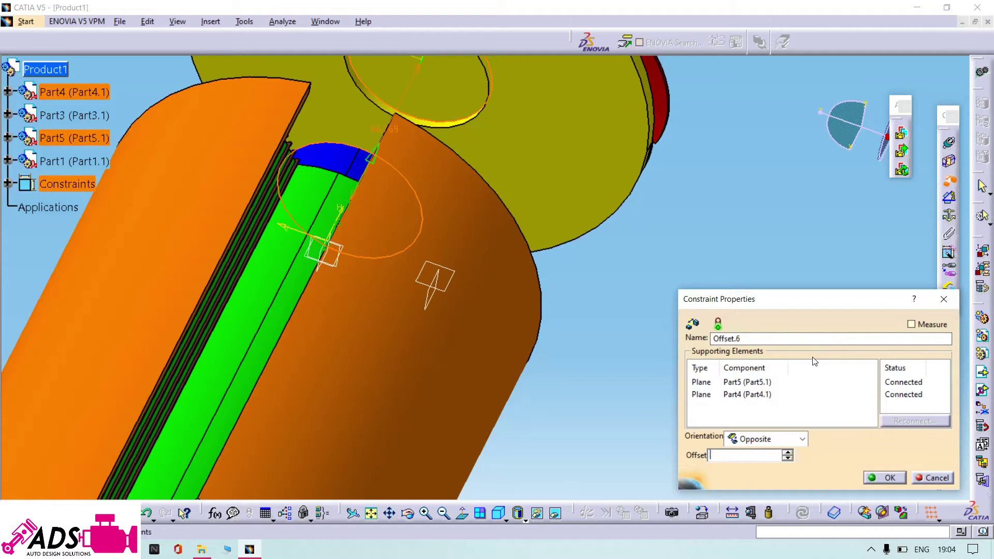
pyautogui.press('Return')
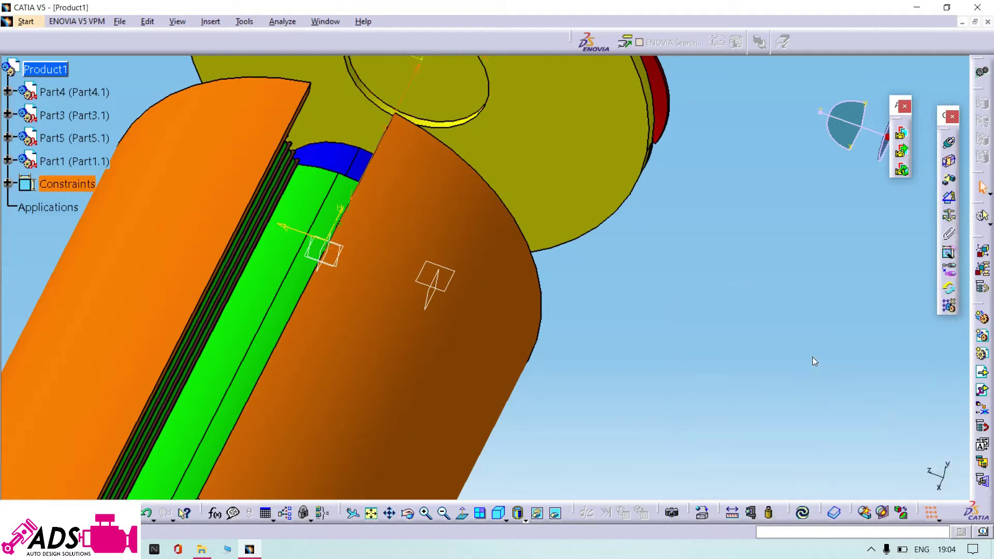
pyautogui.click(802, 513)
# Step: Rotate the motor parts about the shaft's axis with Manipulate, respecting constraints, so the gap between the magnets faces sideways
pyautogui.moveTo(797, 502); pyautogui.dragTo(595, 401, button='middle')
pyautogui.click(148, 22)
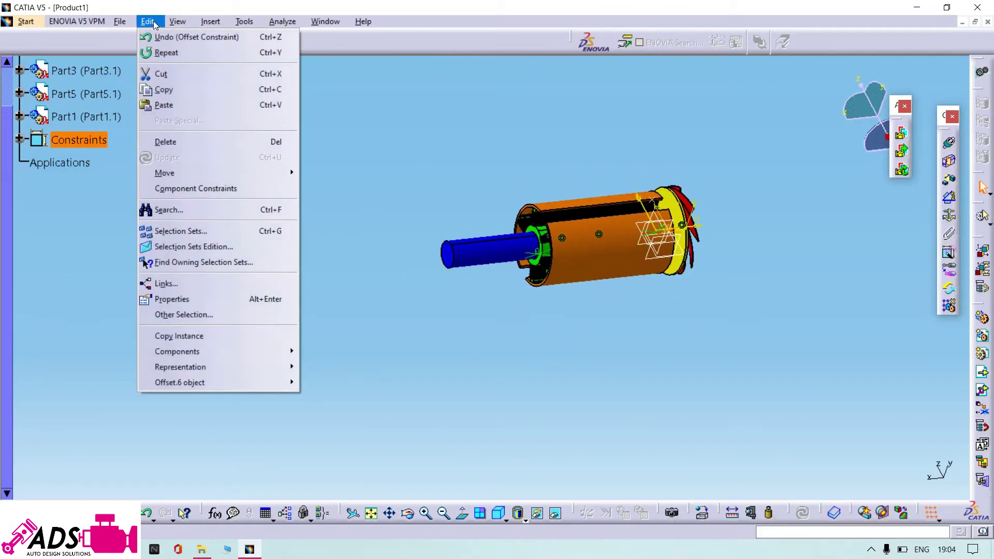
pyautogui.moveTo(207, 173)
pyautogui.click(341, 173)
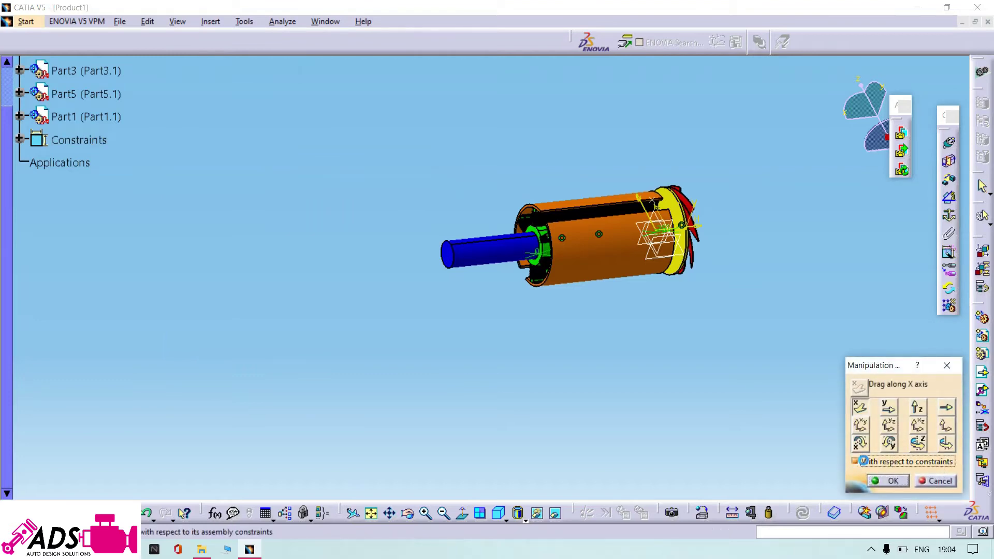
pyautogui.click(453, 261)
pyautogui.moveTo(482, 332); pyautogui.dragTo(460, 230)
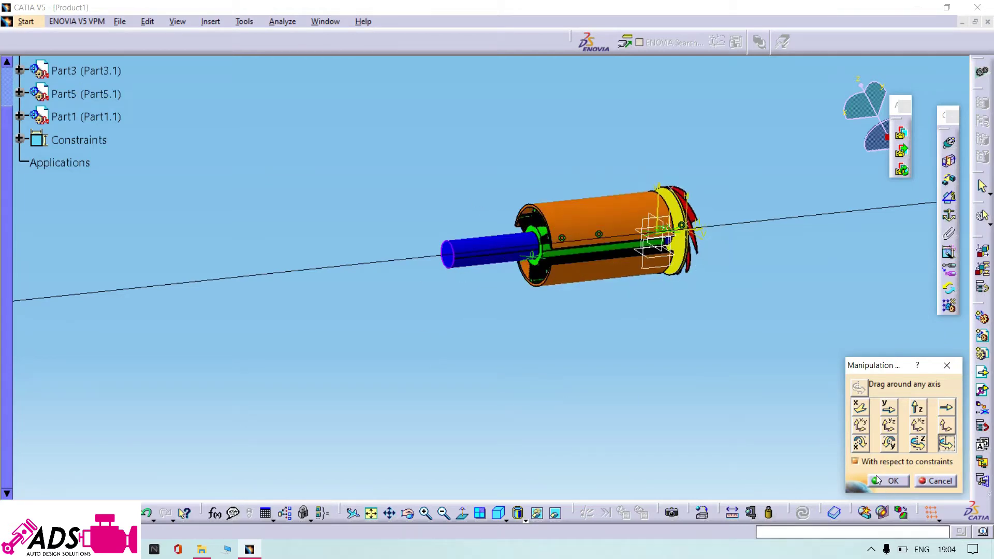
pyautogui.click(890, 480)
# Step: Insert the existing component motor case.CATPart into Product1 and dismiss the incident report
pyautogui.moveTo(673, 418); pyautogui.dragTo(516, 413, button='middle')
pyautogui.scroll(4, 23, 132)
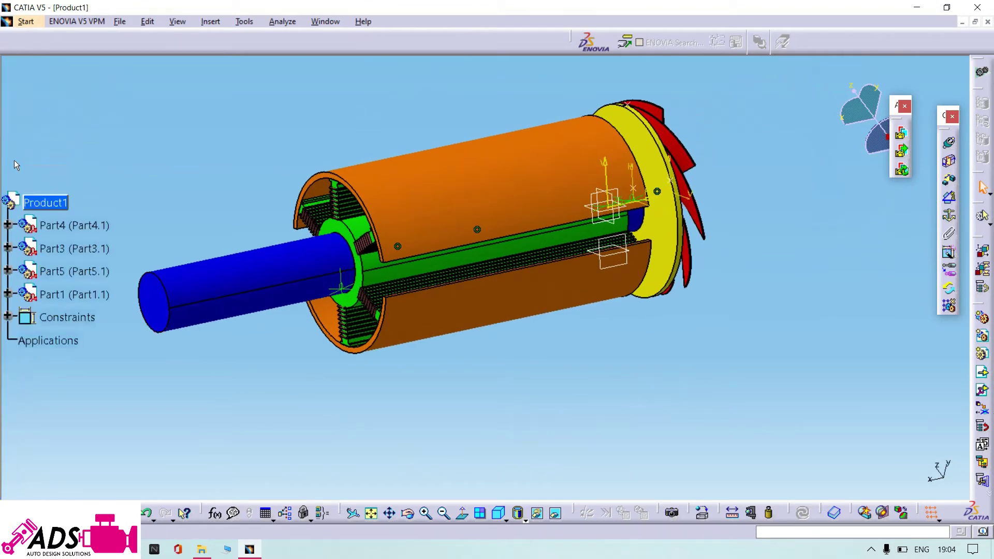
pyautogui.rightClick(55, 205)
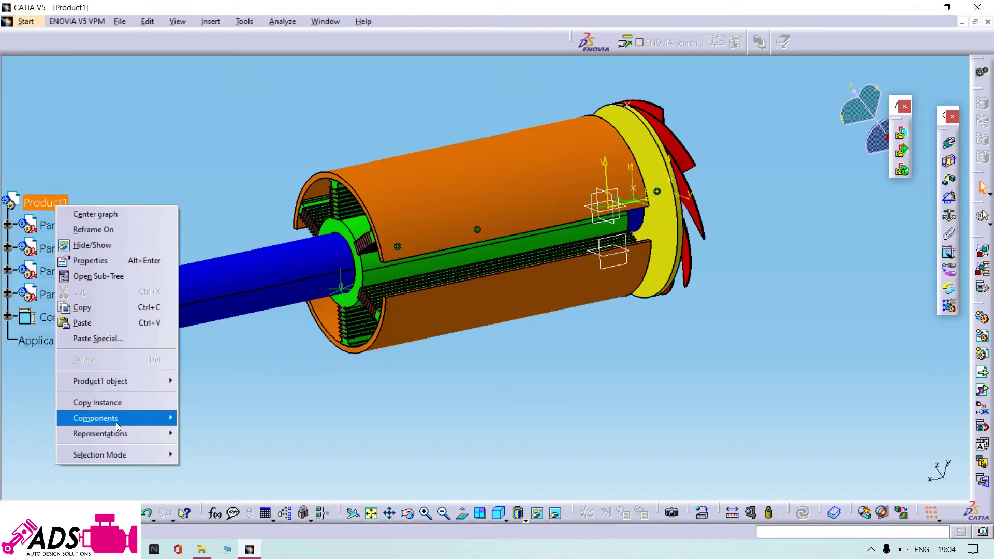
pyautogui.moveTo(117, 420)
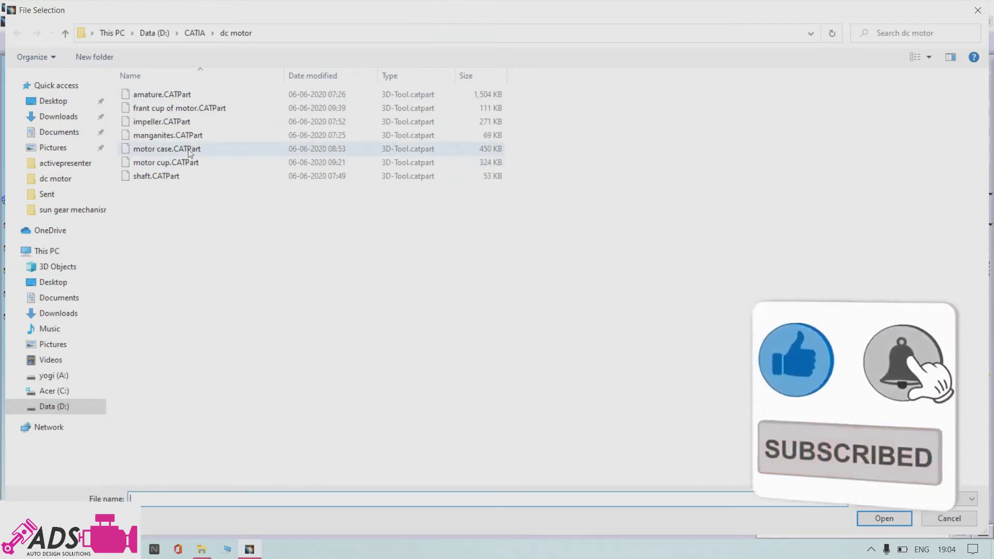
pyautogui.click(166, 150)
pyautogui.click(868, 520)
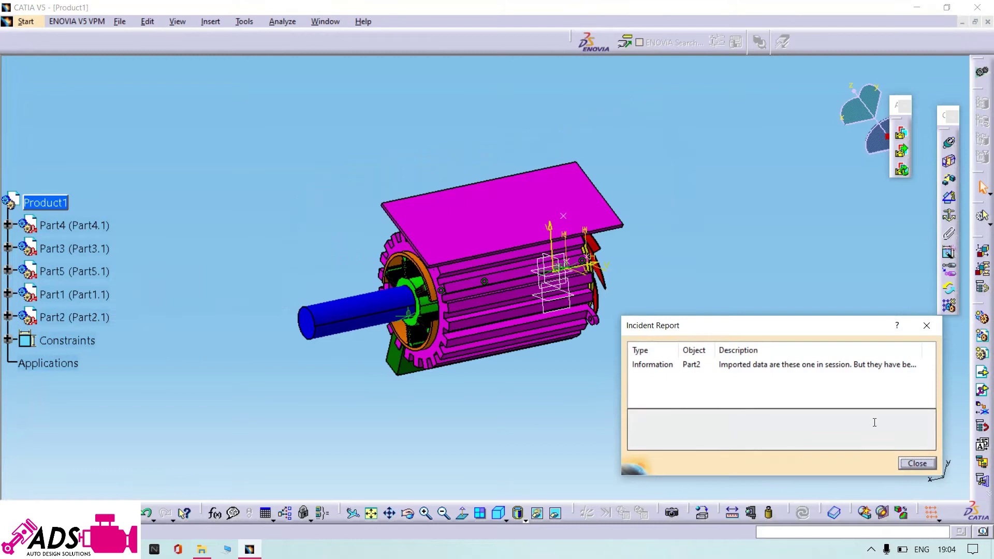
pyautogui.click(924, 467)
# Step: Move the magenta motor case along the X axis with Manipulate until it clears the long end of the shaft
pyautogui.moveTo(648, 401); pyautogui.dragTo(832, 139, button='middle')
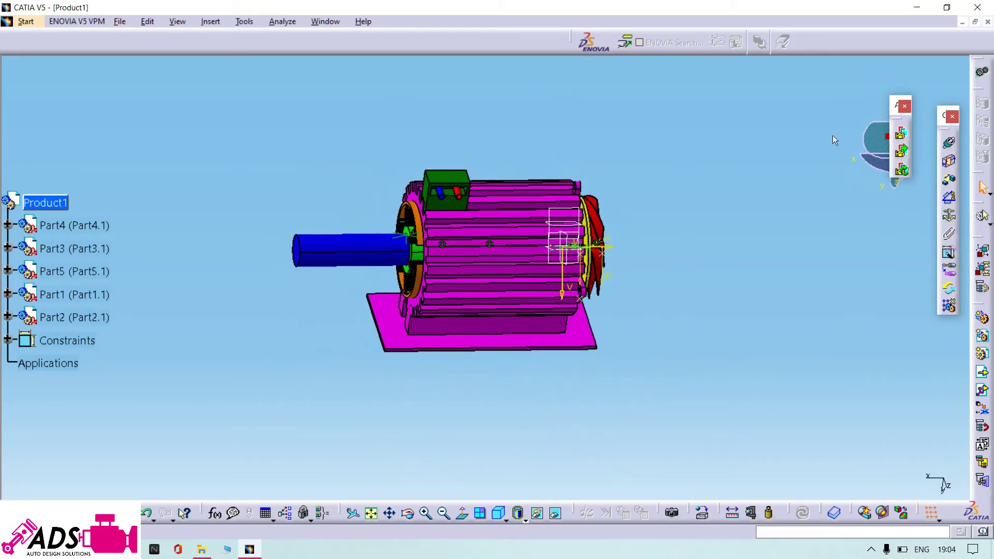
pyautogui.click(142, 21)
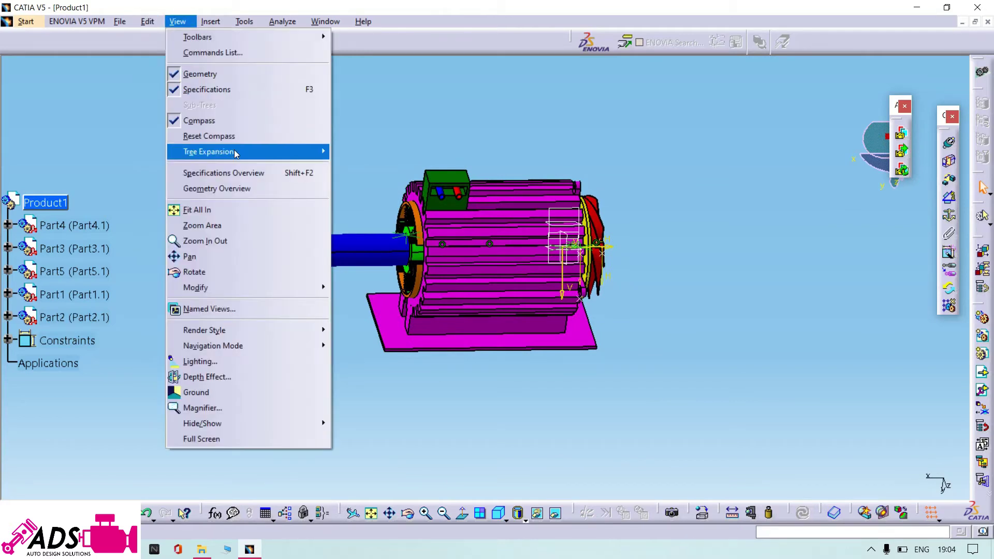
pyautogui.moveTo(179, 176)
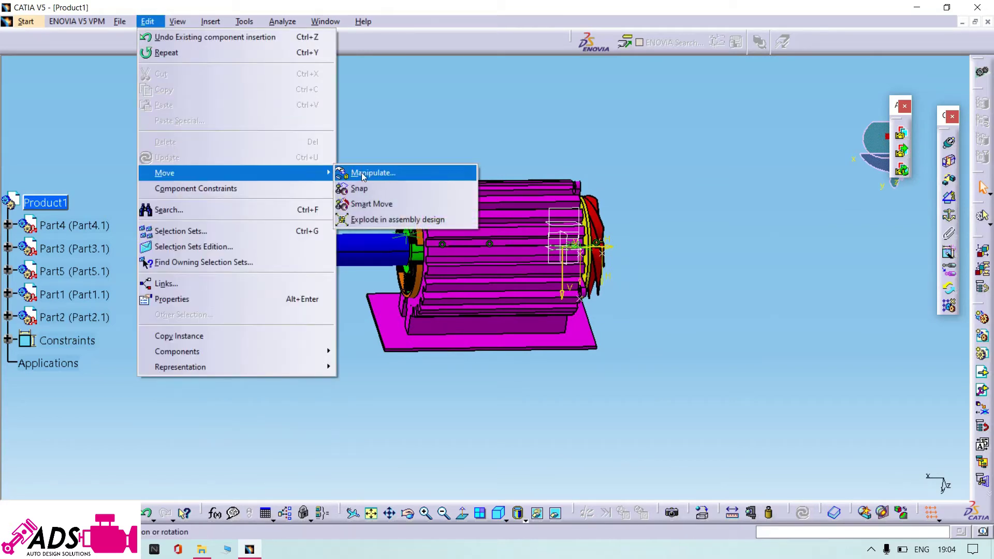
pyautogui.click(363, 174)
pyautogui.click(859, 407)
pyautogui.moveTo(479, 264); pyautogui.dragTo(140, 257)
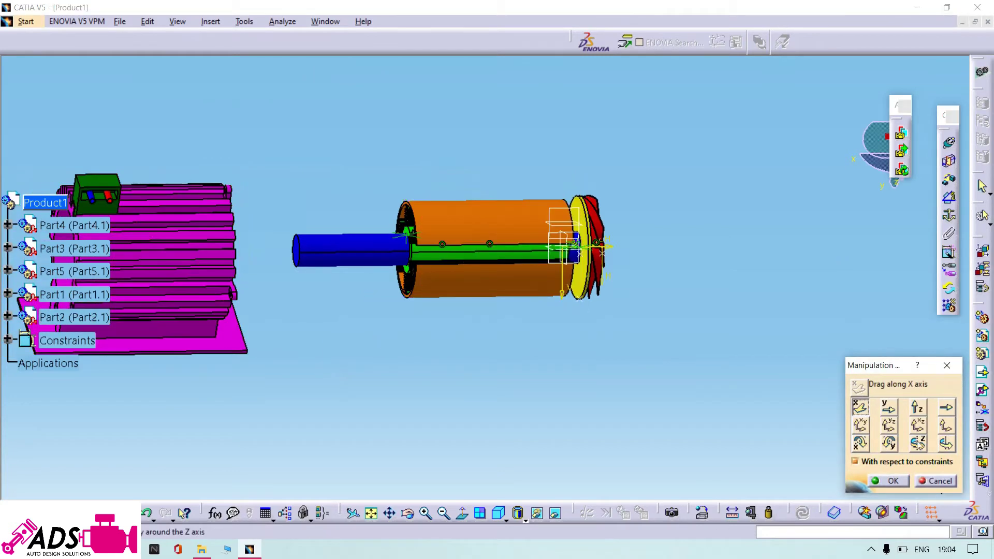
pyautogui.click(887, 481)
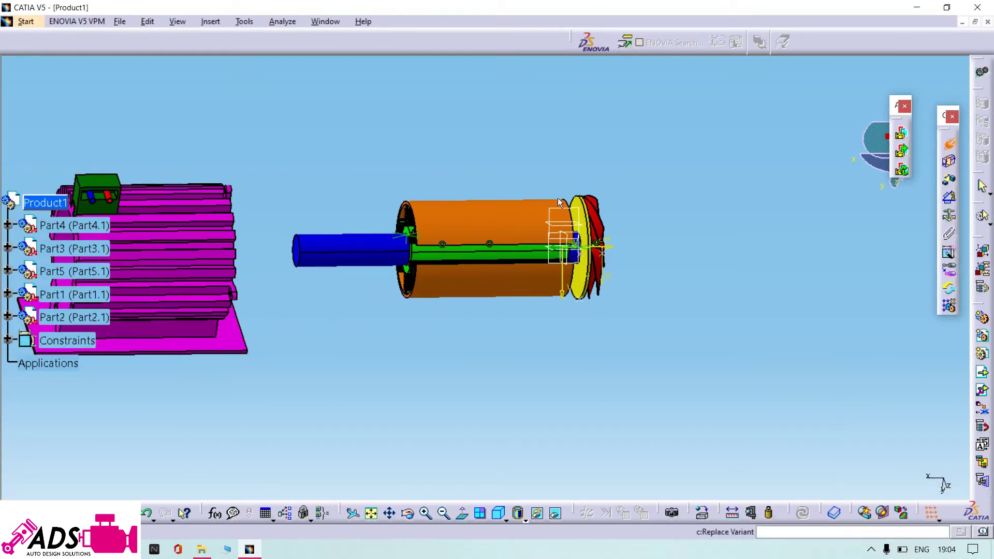
# Step: Add a coincidence constraint between the blue shaft's axis and the motor case bore's axis
pyautogui.click(346, 255)
pyautogui.moveTo(74, 333); pyautogui.dragTo(406, 333, button='middle')
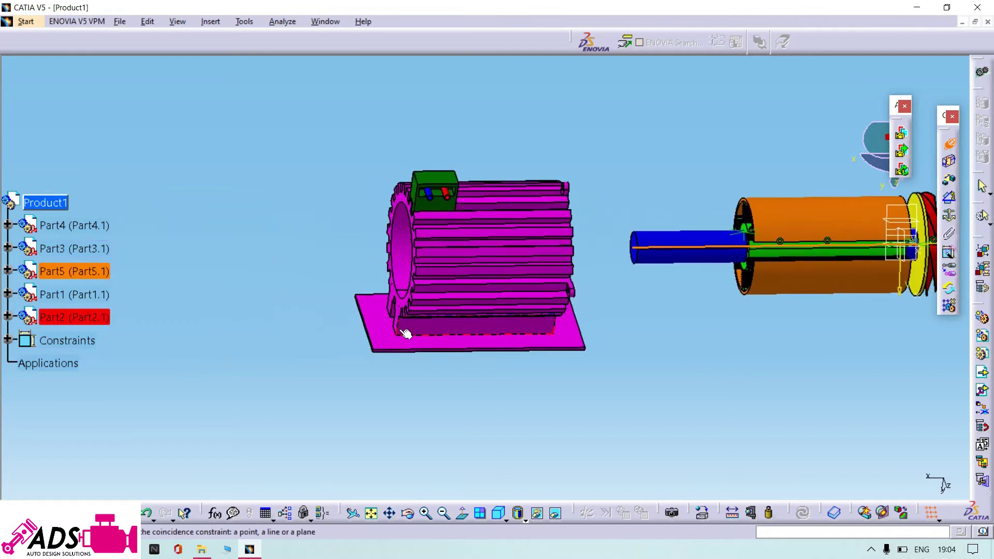
pyautogui.click(403, 259)
pyautogui.moveTo(730, 403); pyautogui.dragTo(667, 439, button='middle')
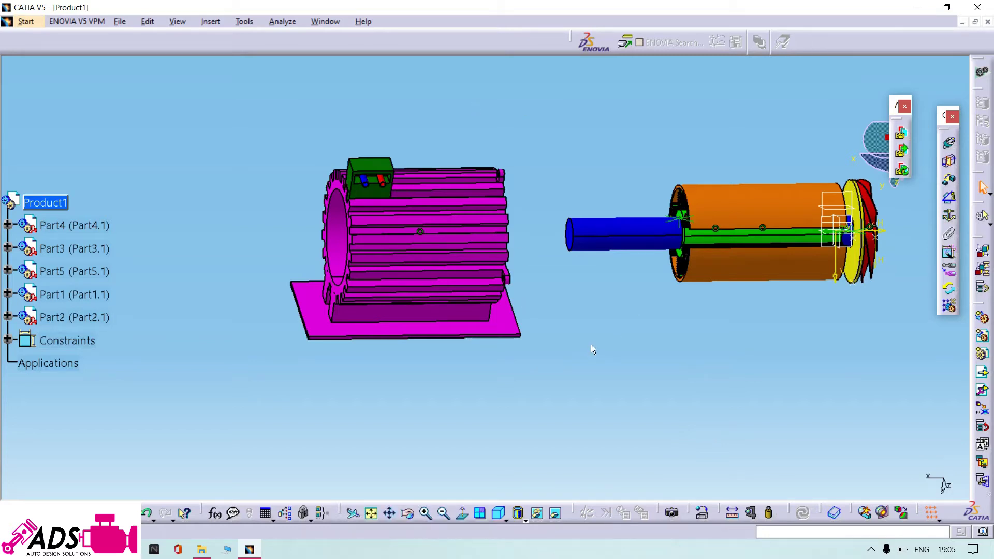
# Step: Move the motor case along the X axis over the magnets and armature with Manipulate, without respect to constraints
pyautogui.click(147, 21)
pyautogui.moveTo(217, 172)
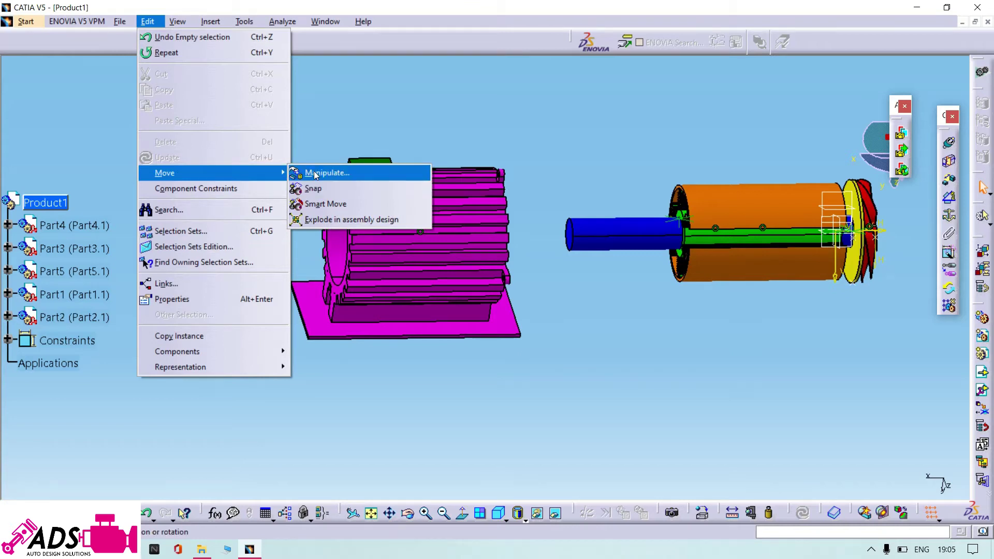
pyautogui.click(315, 174)
pyautogui.moveTo(437, 255); pyautogui.dragTo(644, 244)
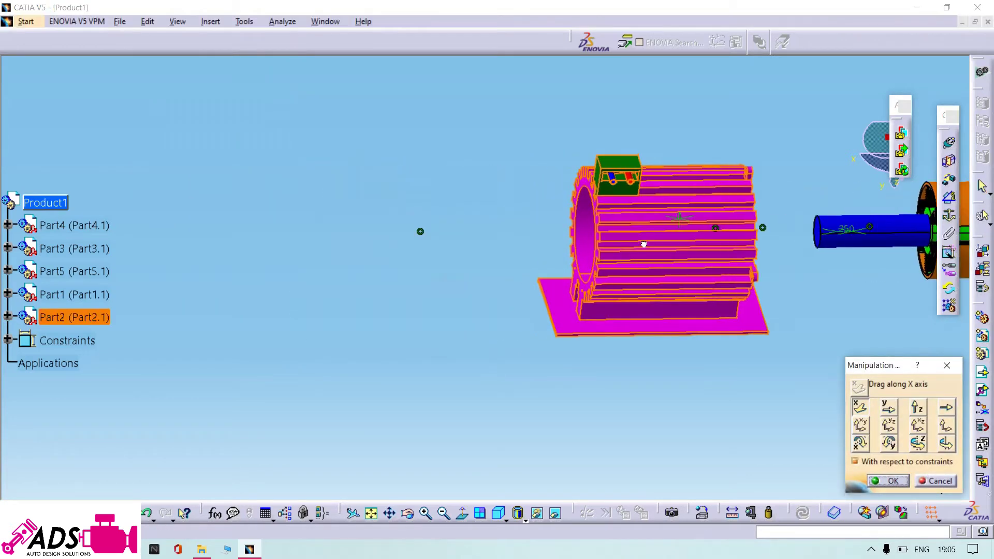
pyautogui.moveTo(644, 244); pyautogui.dragTo(524, 275, button='middle')
pyautogui.click(855, 462)
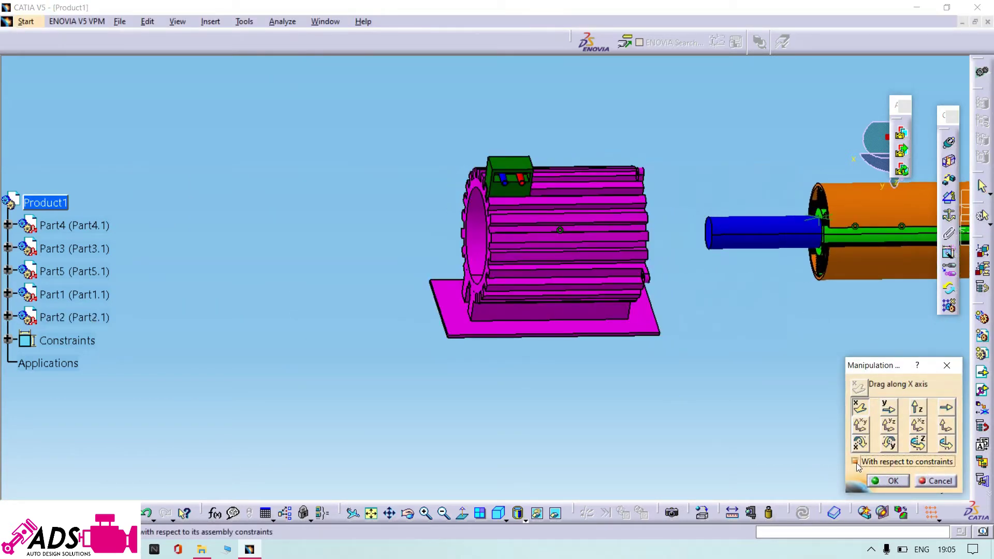
pyautogui.moveTo(582, 317); pyautogui.dragTo(785, 367)
pyautogui.moveTo(785, 367); pyautogui.dragTo(379, 456, button='middle')
pyautogui.moveTo(535, 380); pyautogui.dragTo(515, 375)
pyautogui.click(876, 485)
pyautogui.moveTo(663, 414); pyautogui.dragTo(638, 364, button='middle')
pyautogui.moveTo(848, 446); pyautogui.dragTo(780, 266, button='middle')
pyautogui.click(772, 244)
pyautogui.moveTo(539, 379); pyautogui.dragTo(653, 252, button='middle')
pyautogui.scroll(1, 635, 337)
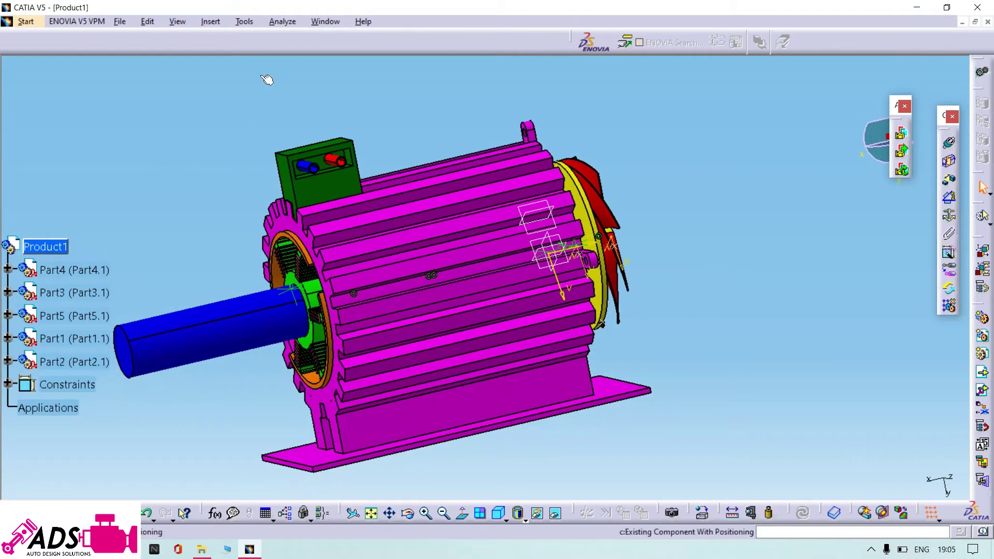
# Step: Insert the existing components frant cup of motor.CATPart and motor cup.CATPart into Product1 and dismiss the incident report
pyautogui.rightClick(57, 250)
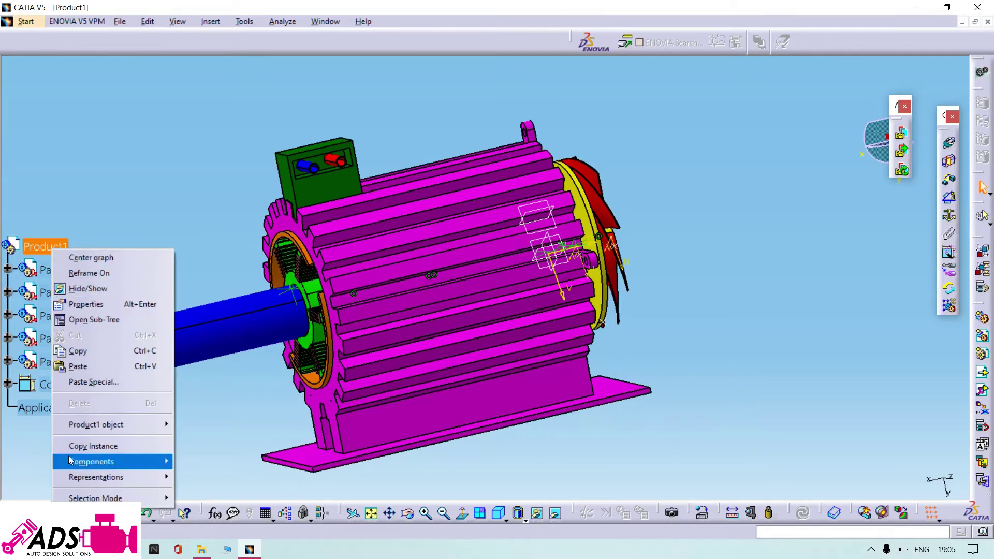
pyautogui.moveTo(116, 459)
pyautogui.click(216, 354)
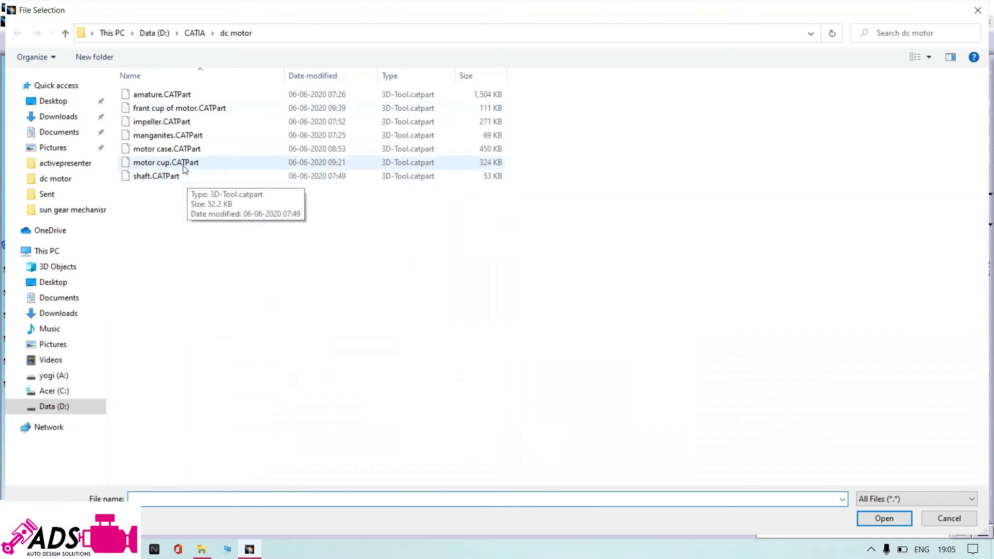
pyautogui.click(187, 162)
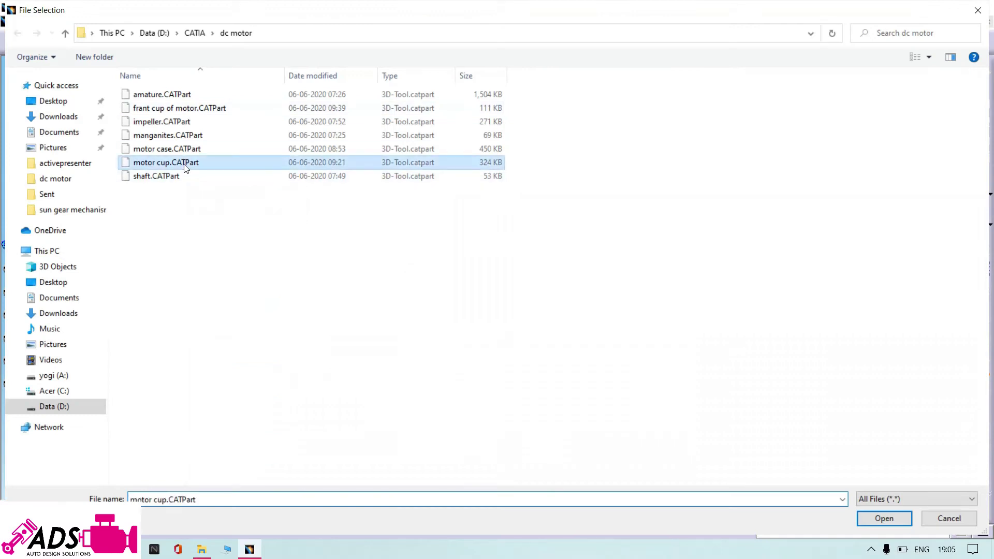
pyautogui.click(161, 110)
pyautogui.keyDown('ctrl'); pyautogui.click(176, 163); pyautogui.keyUp('ctrl')
pyautogui.click(879, 522)
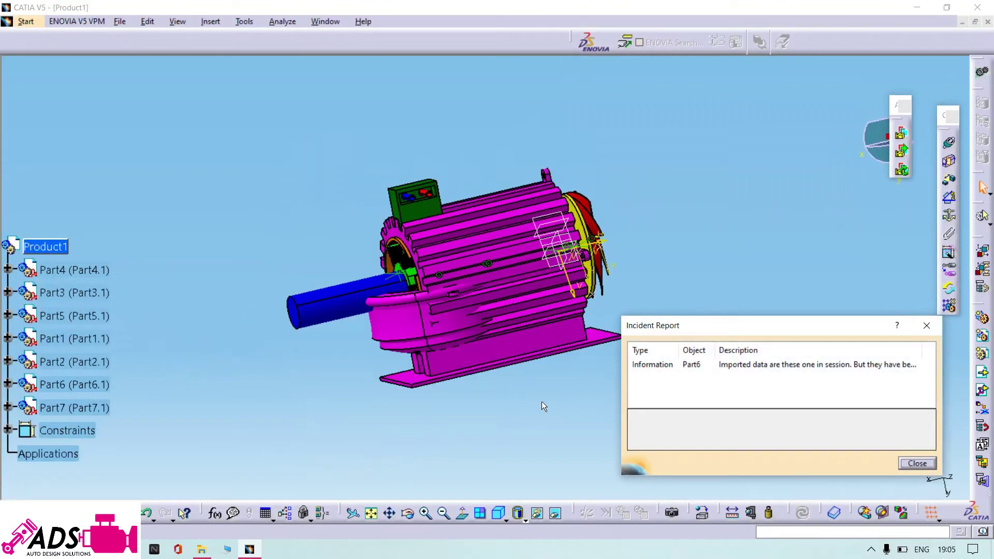
pyautogui.click(929, 467)
# Step: Move both magenta cups along the X axis with Manipulate until they clear the free end of the blue shaft
pyautogui.click(147, 21)
pyautogui.moveTo(175, 172)
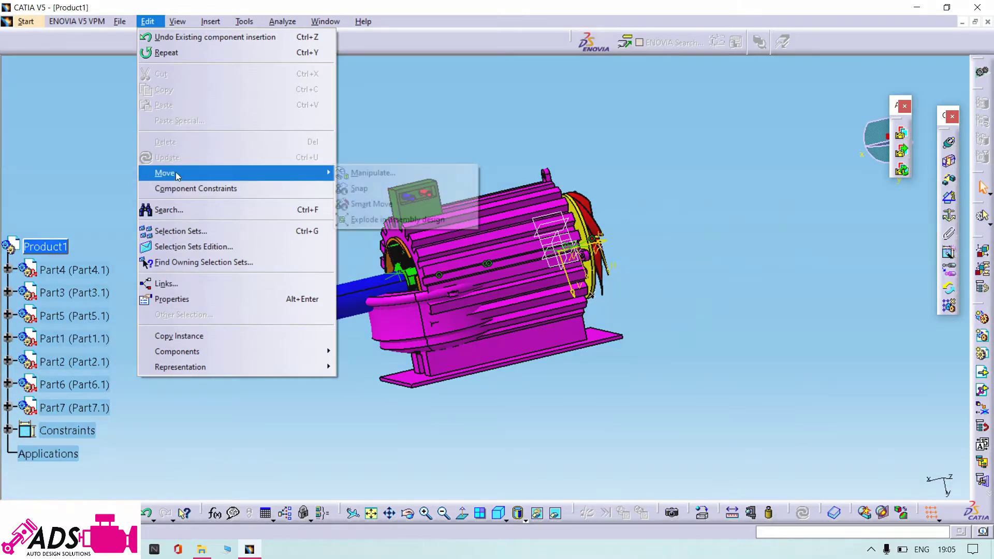
pyautogui.click(380, 175)
pyautogui.moveTo(400, 298); pyautogui.dragTo(21, 379)
pyautogui.moveTo(404, 337); pyautogui.dragTo(212, 418)
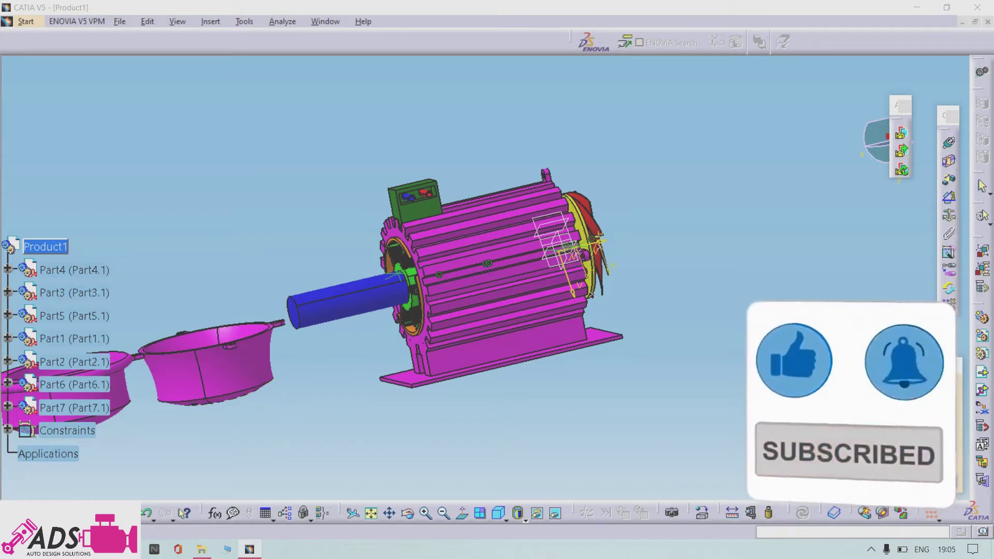
pyautogui.click(892, 480)
# Step: Add a coincidence constraint between the blue shaft's axis and the slotted motor cup's axis, and update the assembly
pyautogui.click(949, 143)
pyautogui.click(356, 307)
pyautogui.click(216, 359)
pyautogui.click(804, 513)
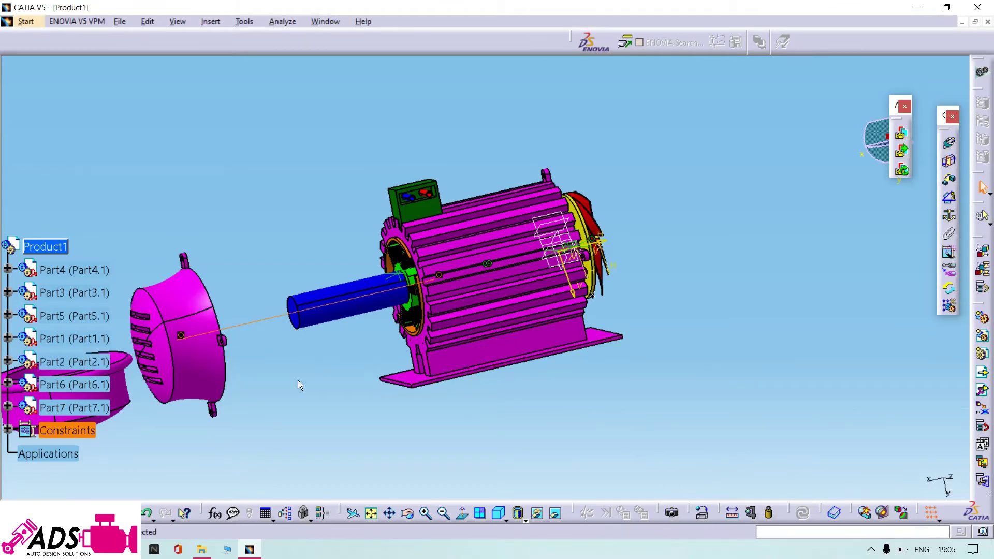
# Step: With Manipulate, move the slotted cup along X past the impeller, rotate it around Y to open toward the case, and update the assembly
pyautogui.click(145, 22)
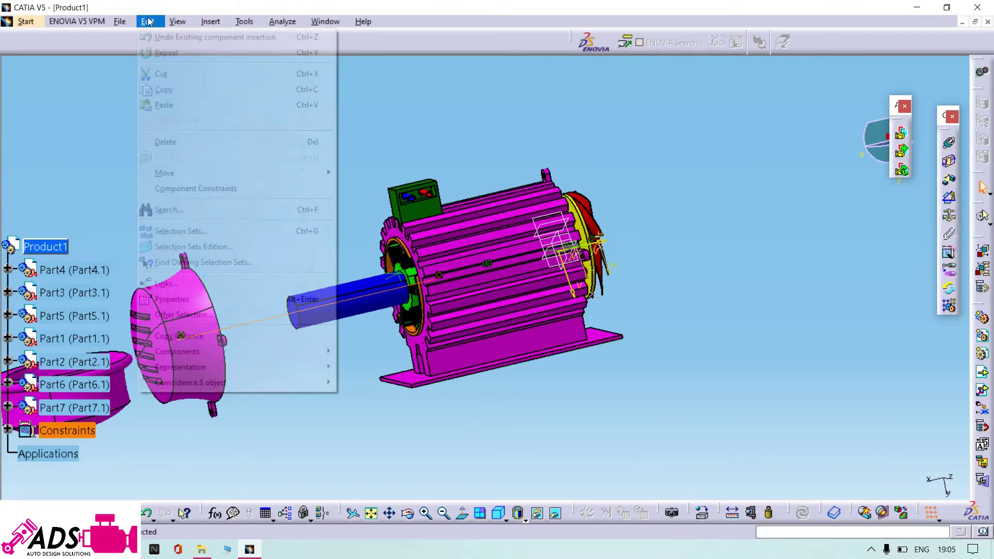
pyautogui.moveTo(161, 175)
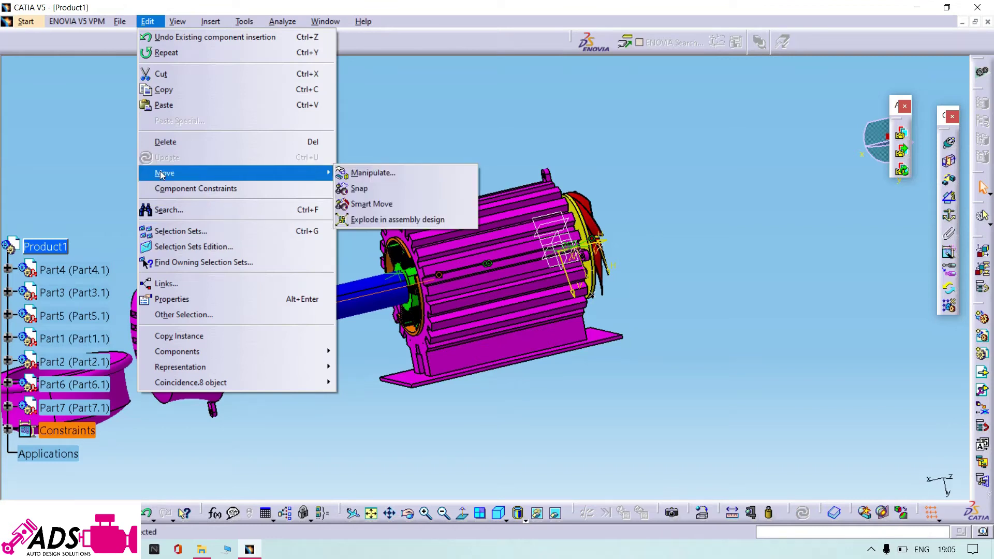
pyautogui.click(372, 174)
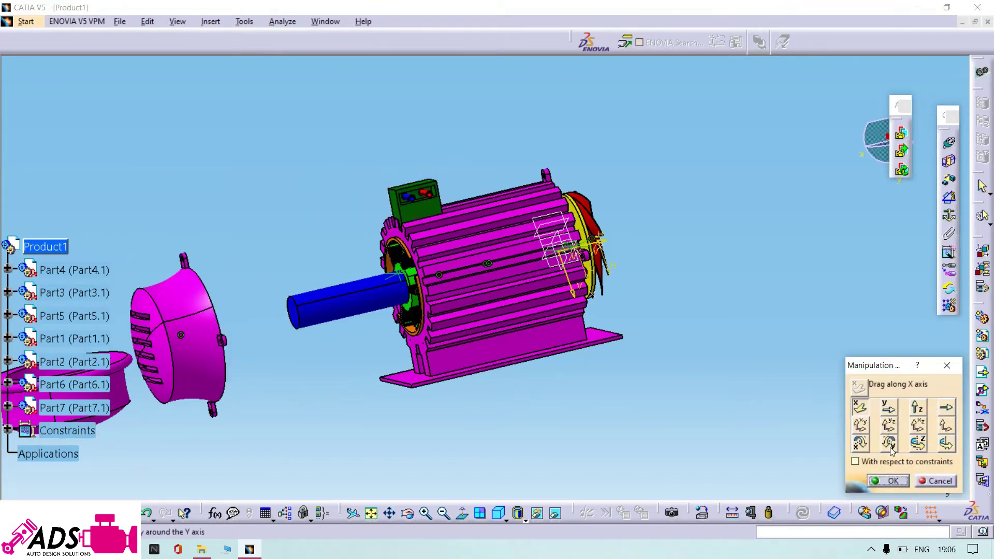
pyautogui.moveTo(155, 352); pyautogui.dragTo(689, 237)
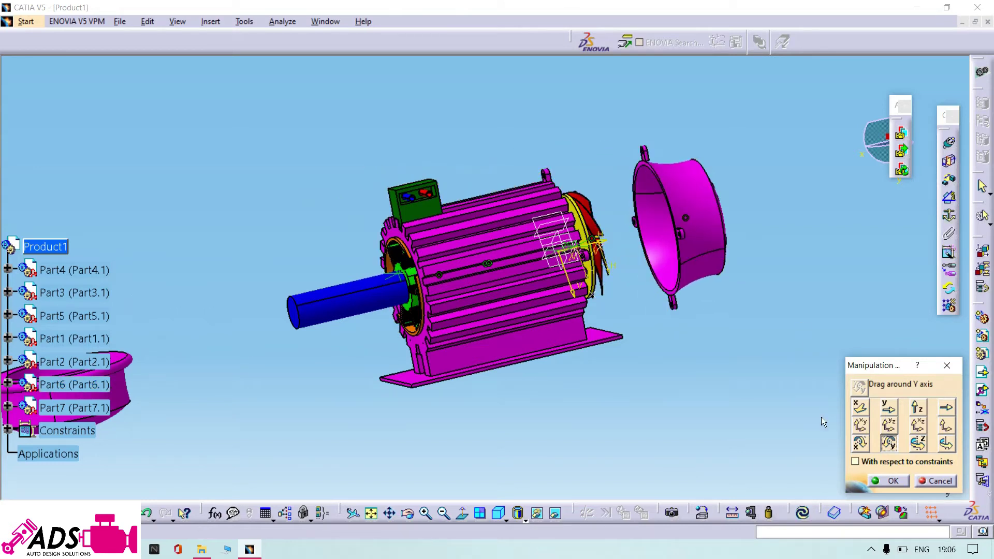
pyautogui.click(891, 483)
pyautogui.scroll(-3, 2, 297)
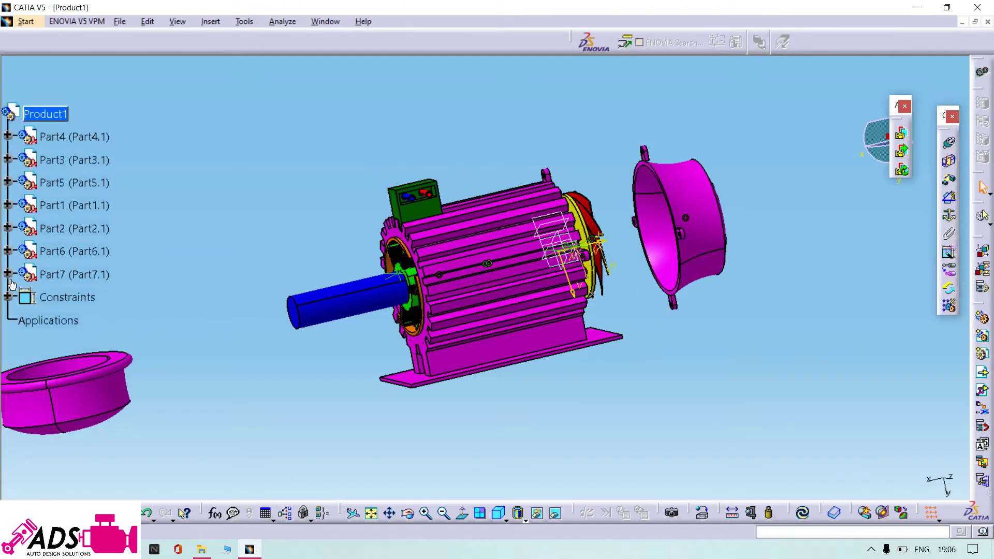
pyautogui.click(804, 513)
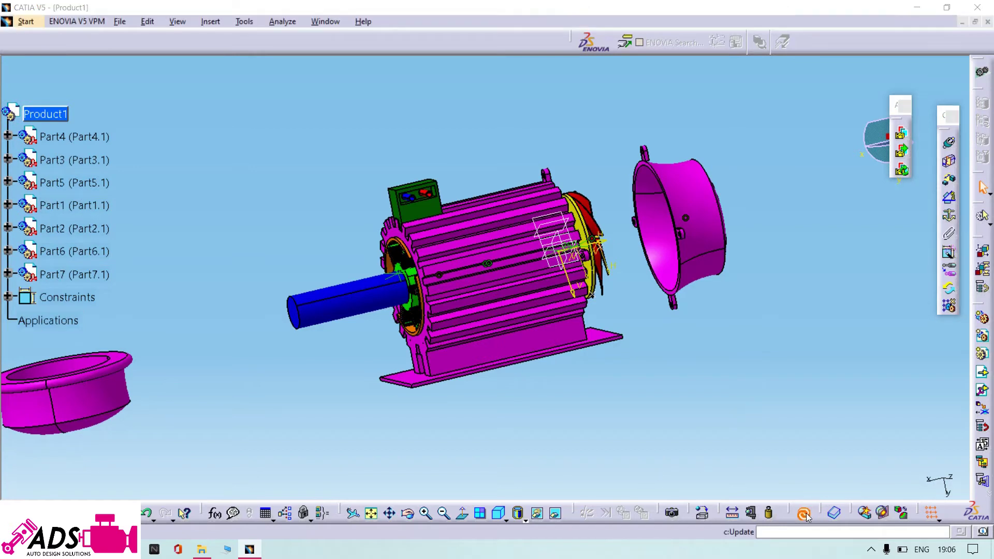
# Step: Add a 0 mm offset constraint between the motor case's impeller-side end face and the slotted cup's rim face, and update the assembly
pyautogui.moveTo(674, 343); pyautogui.dragTo(666, 295, button='middle')
pyautogui.moveTo(853, 374); pyautogui.dragTo(960, 95, button='middle')
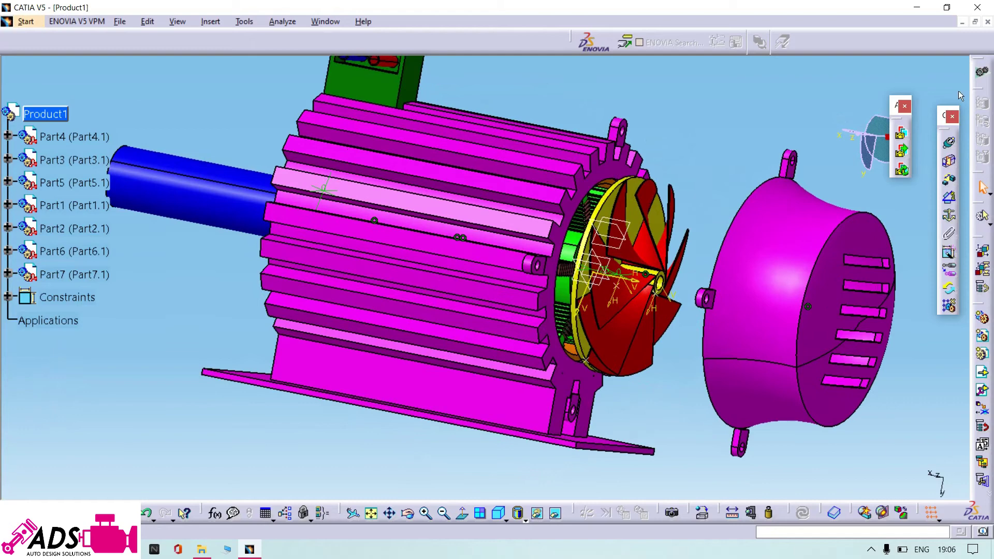
pyautogui.click(949, 180)
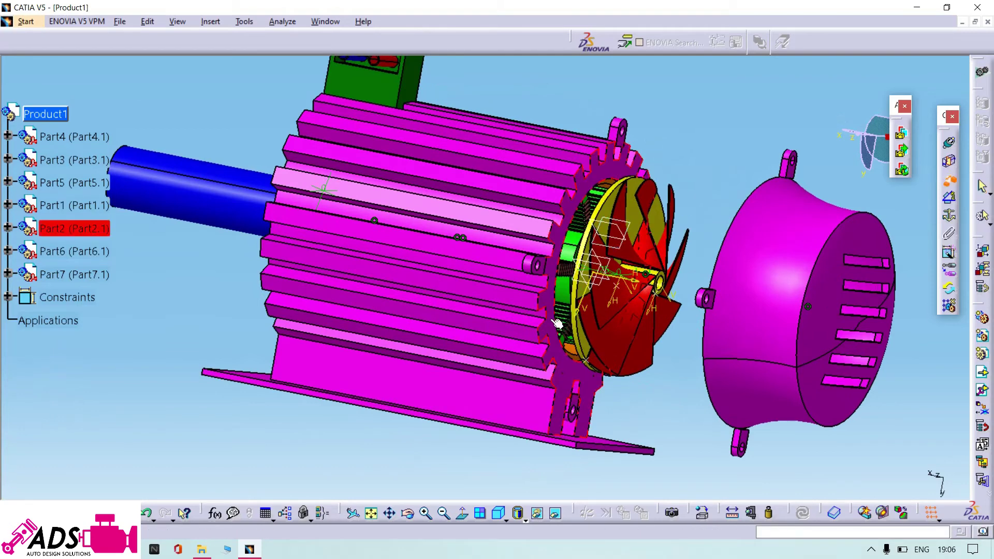
pyautogui.moveTo(728, 94); pyautogui.dragTo(599, 213, button='middle')
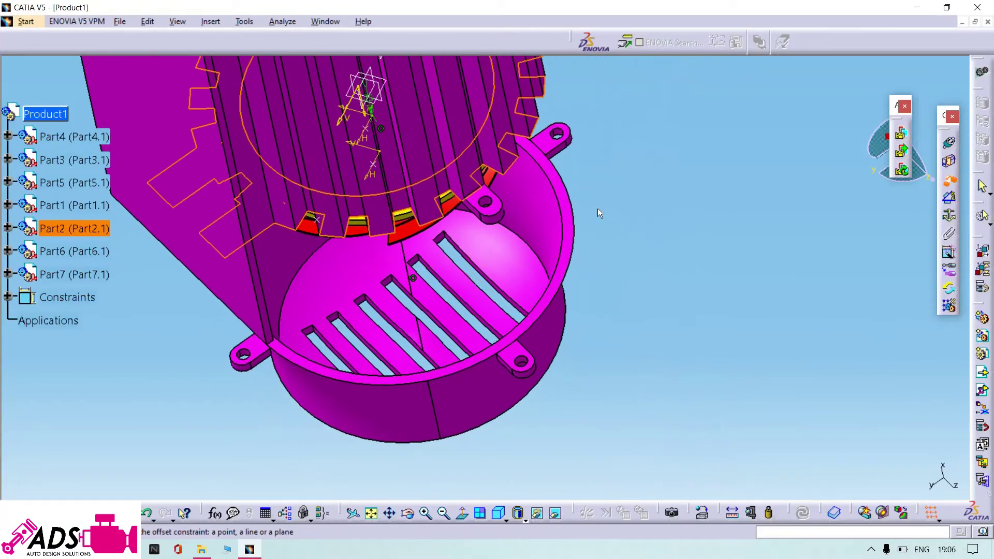
pyautogui.click(554, 167)
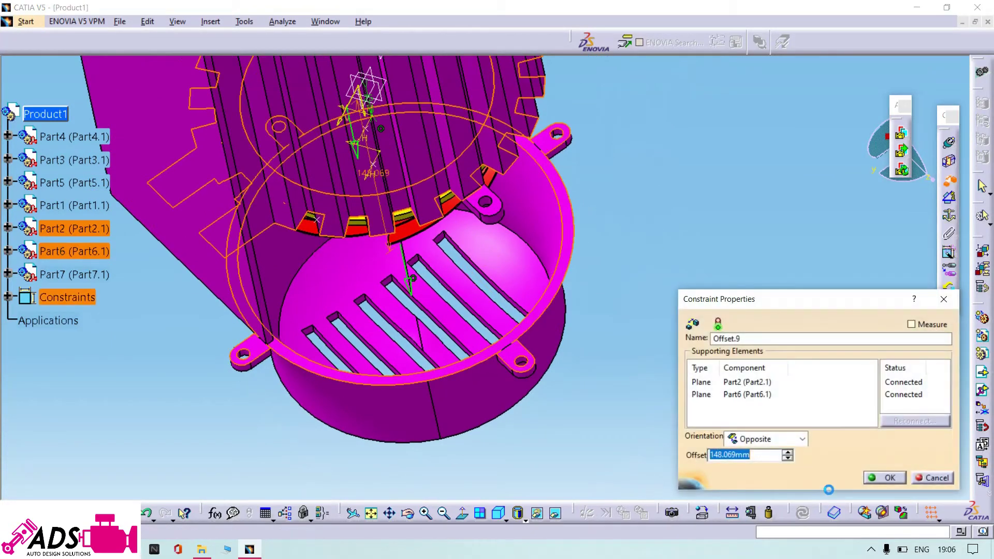
pyautogui.write('0')
pyautogui.press('Return')
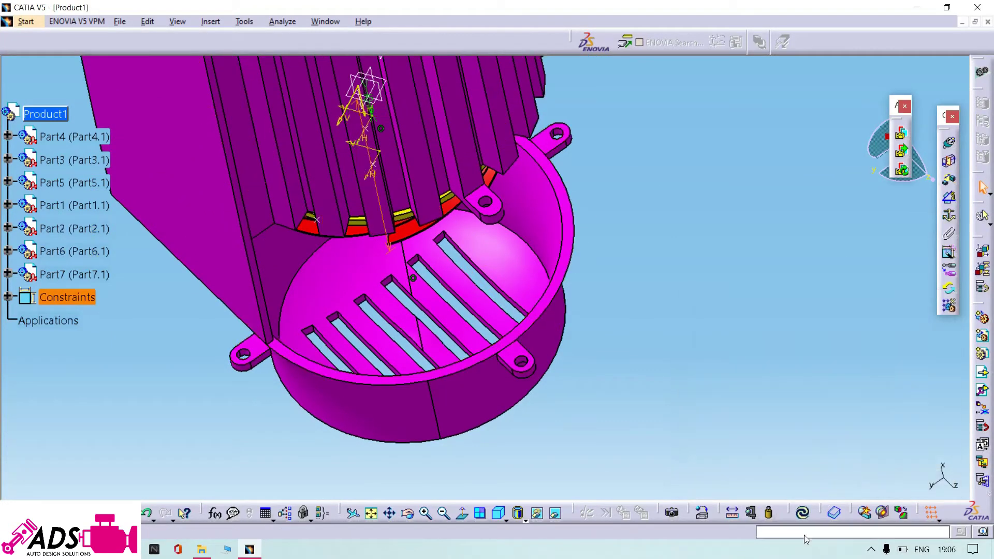
pyautogui.click(806, 515)
# Step: Add a coincidence constraint between the front cup's axis and the blue shaft's axis, and update the assembly
pyautogui.moveTo(719, 421); pyautogui.dragTo(640, 377, button='middle')
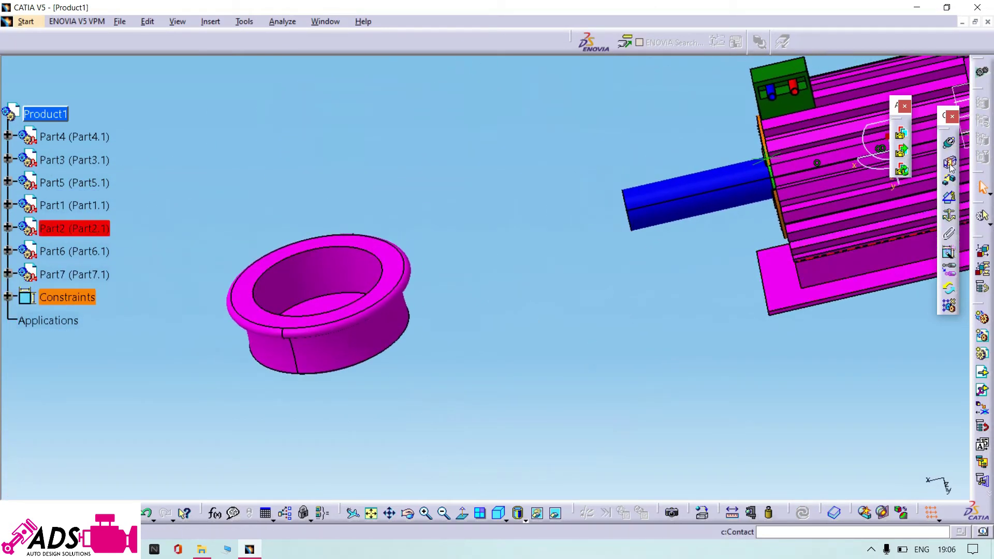
pyautogui.click(950, 144)
pyautogui.click(327, 363)
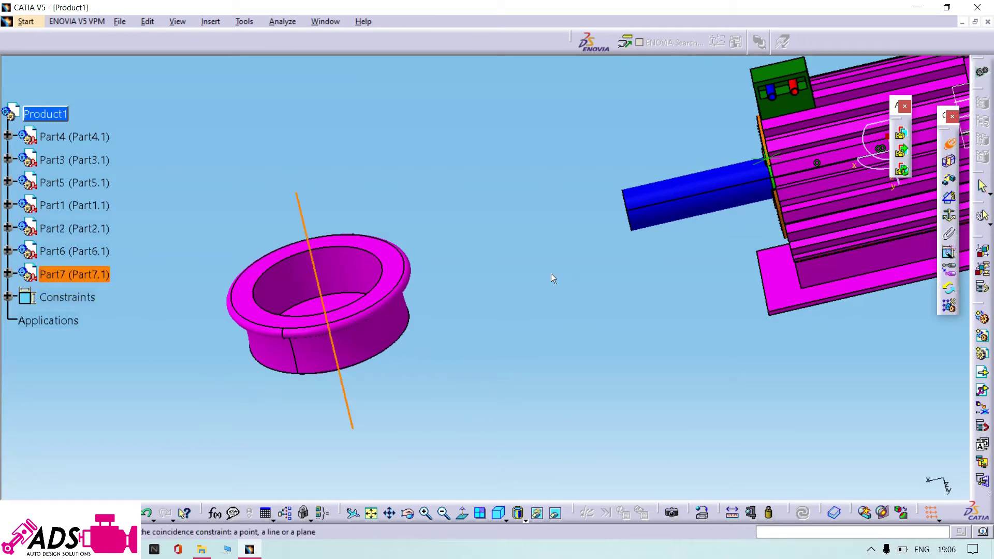
pyautogui.click(691, 209)
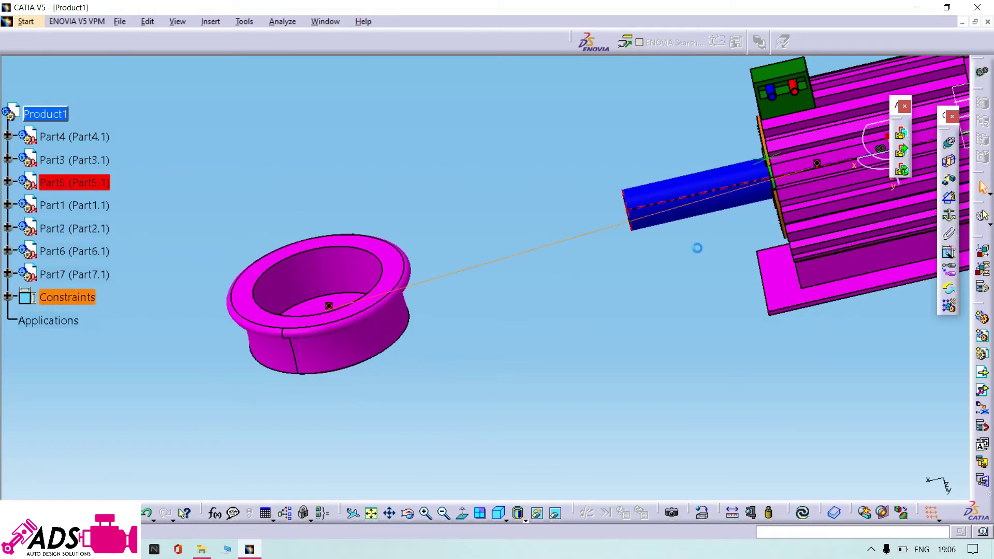
pyautogui.click(801, 518)
# Step: Add a 0 mm offset constraint between the front cup's rim face and the motor case's shaft-side end face, and update the assembly
pyautogui.moveTo(670, 399); pyautogui.dragTo(527, 223, button='middle')
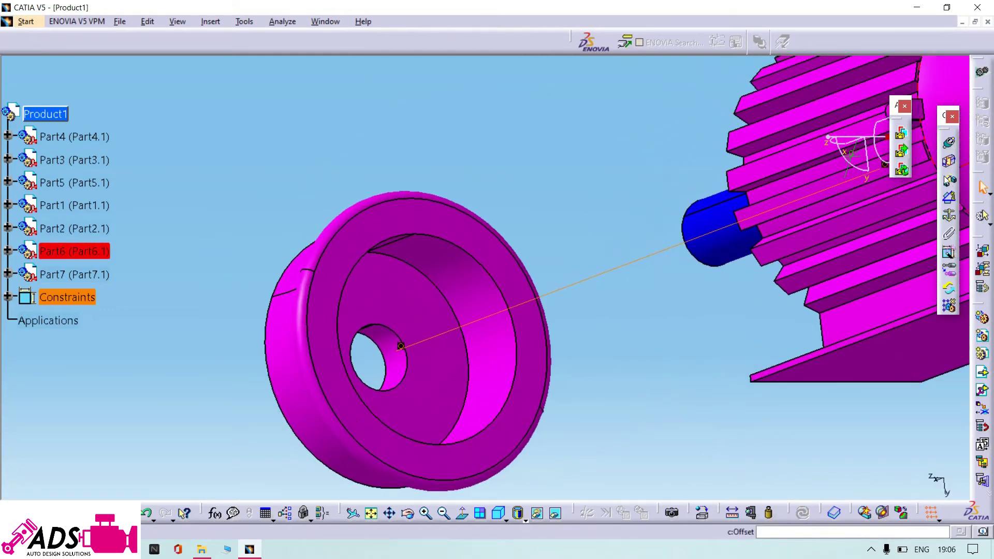
pyautogui.click(948, 180)
pyautogui.click(360, 407)
pyautogui.moveTo(606, 355); pyautogui.dragTo(587, 175, button='middle')
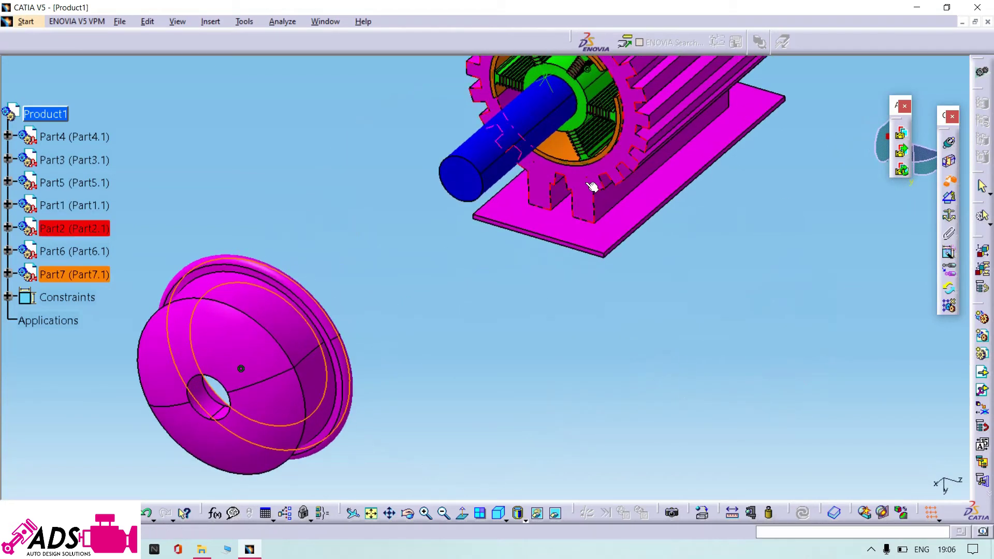
pyautogui.click(588, 183)
pyautogui.write('0')
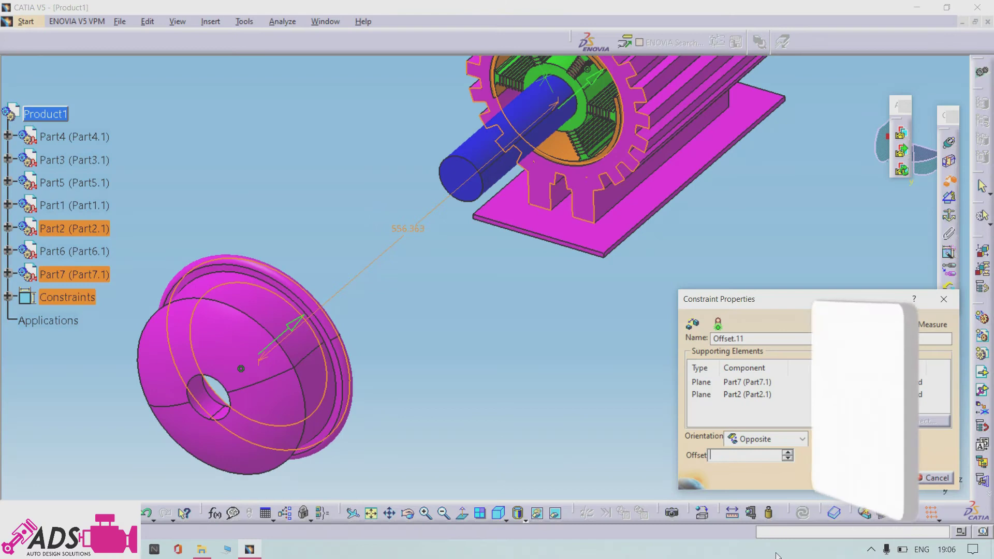
pyautogui.press('Return')
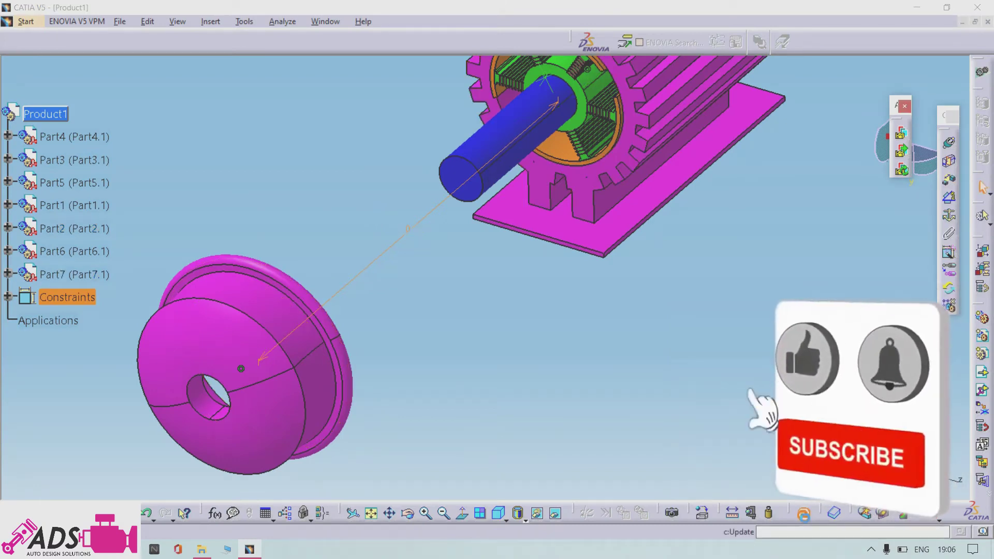
pyautogui.click(800, 513)
# Step: Switch the motor assembly to the DMU Kinematics workbench
pyautogui.scroll(-1, 676, 272)
pyautogui.moveTo(676, 273); pyautogui.dragTo(692, 361, button='middle')
pyautogui.moveTo(647, 293); pyautogui.dragTo(571, 379, button='middle')
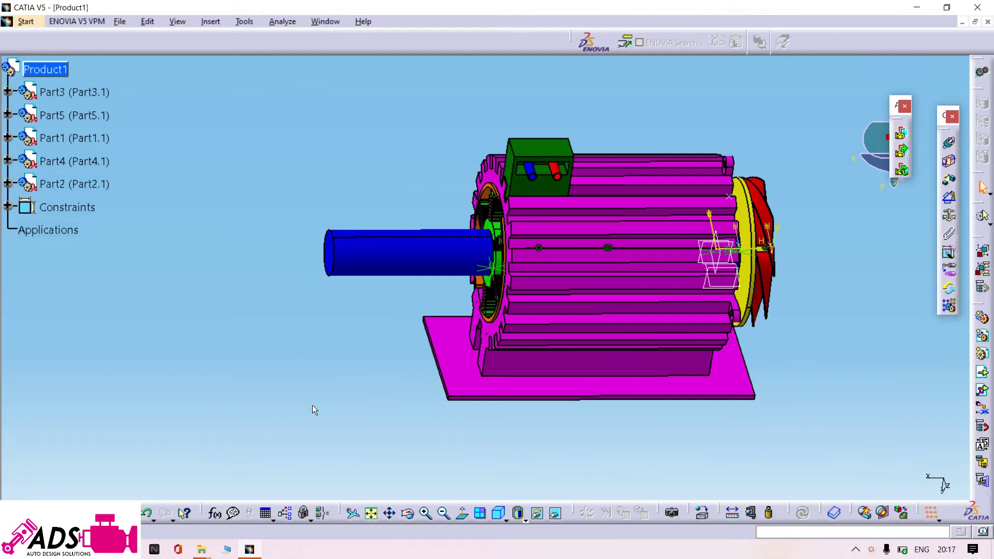
pyautogui.moveTo(312, 405); pyautogui.dragTo(742, 281, button='middle')
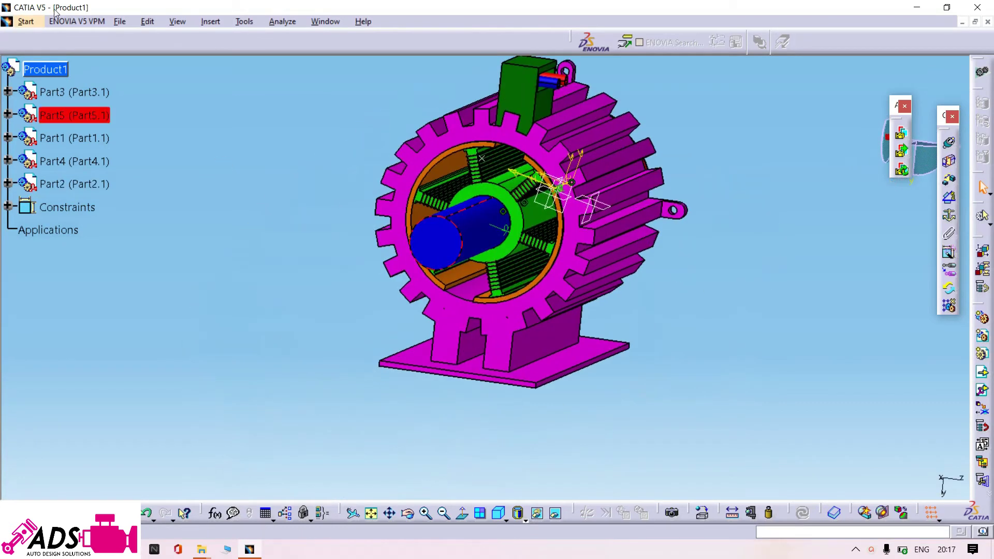
pyautogui.click(19, 23)
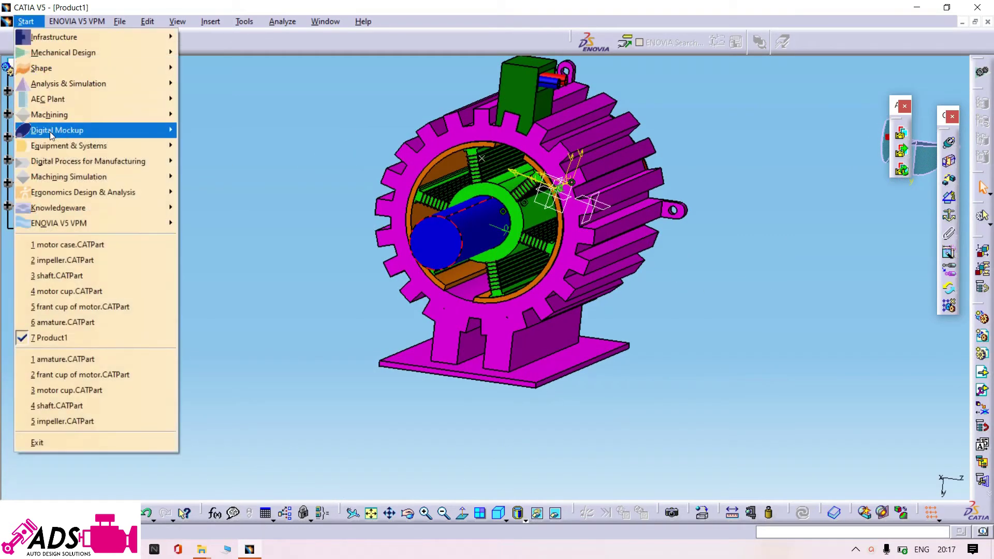
pyautogui.moveTo(50, 130)
pyautogui.click(232, 161)
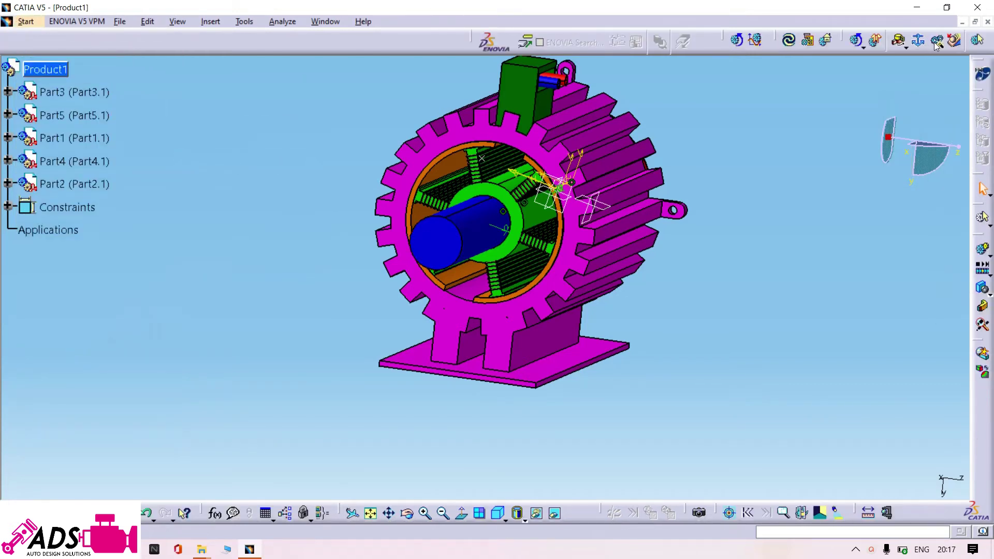
# Step: Create a new mechanism named dc motor and define the magenta motor case as its fixed part
pyautogui.click(982, 188)
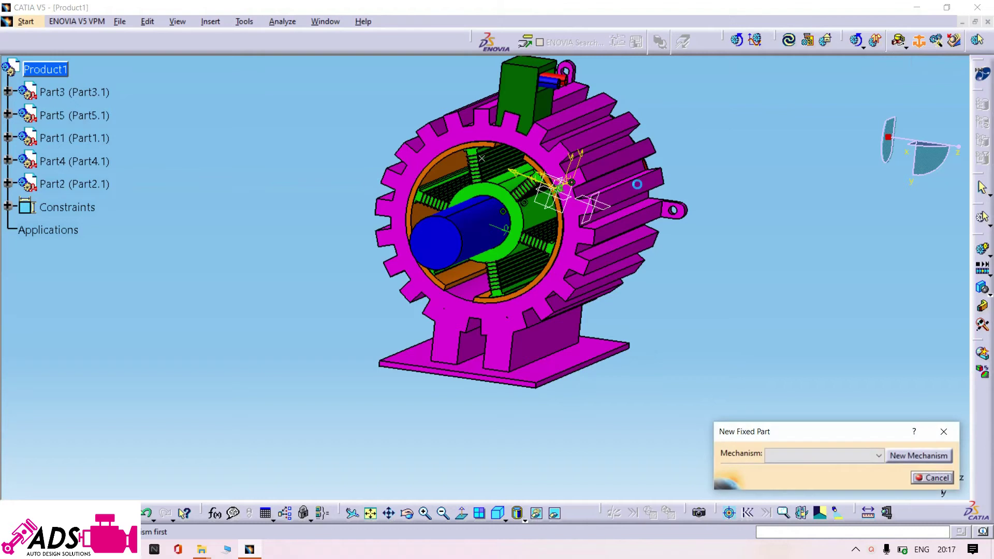
pyautogui.click(920, 456)
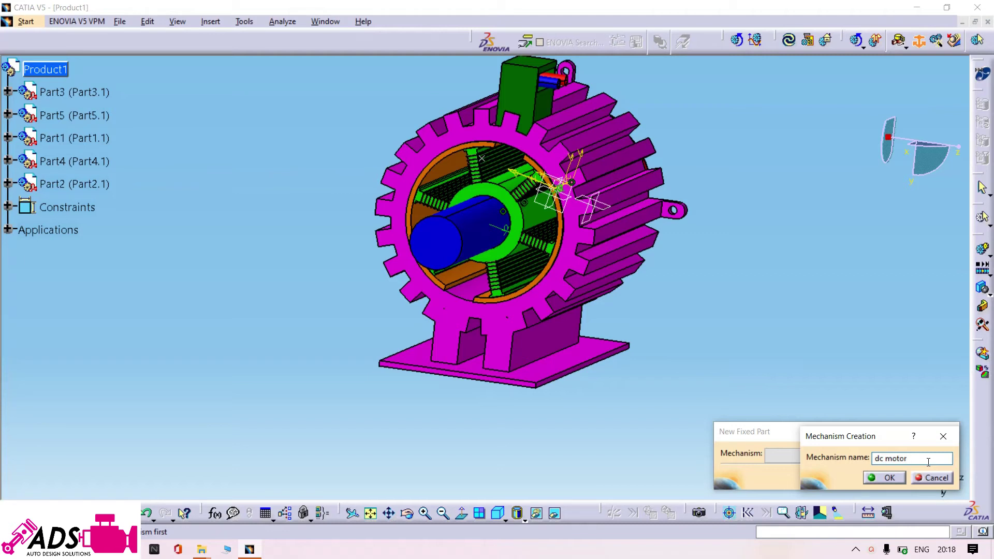
pyautogui.click(884, 477)
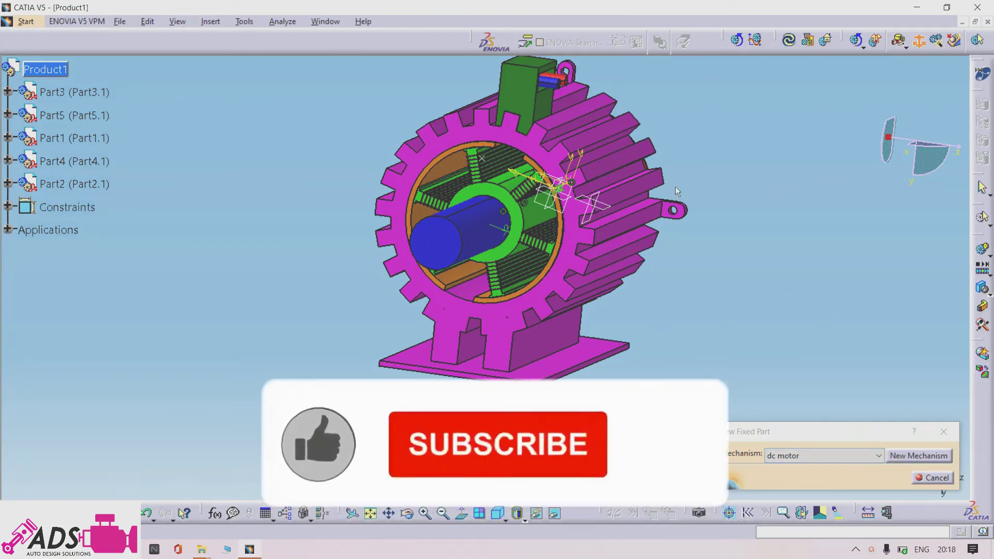
pyautogui.click(604, 168)
# Step: Start a revolute joint in the dc motor mechanism with the blue shaft's axis and the green rotor's axis as its lines
pyautogui.moveTo(781, 349); pyautogui.dragTo(497, 273, button='middle')
pyautogui.moveTo(651, 366); pyautogui.dragTo(663, 342, button='middle')
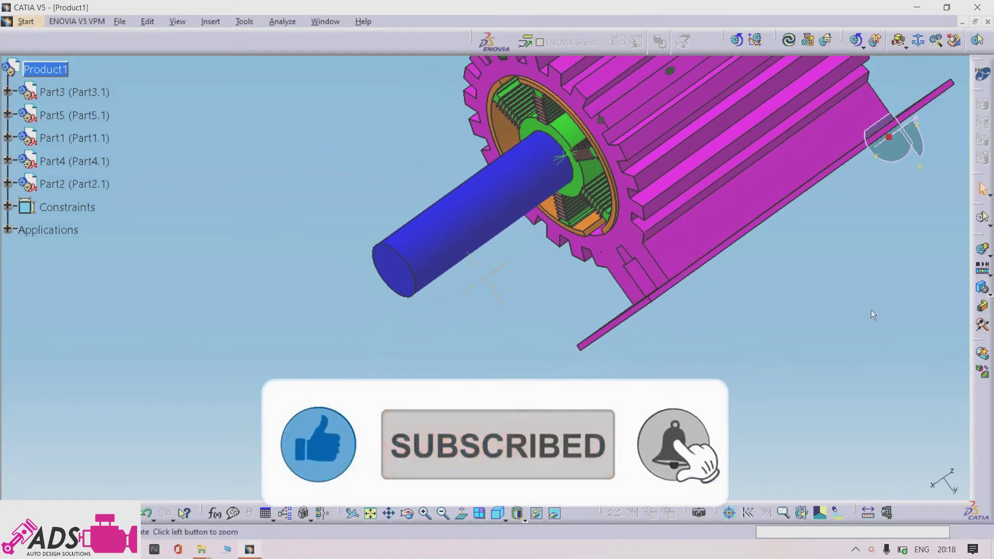
pyautogui.moveTo(871, 315); pyautogui.dragTo(555, 548, button='middle')
pyautogui.click(902, 44)
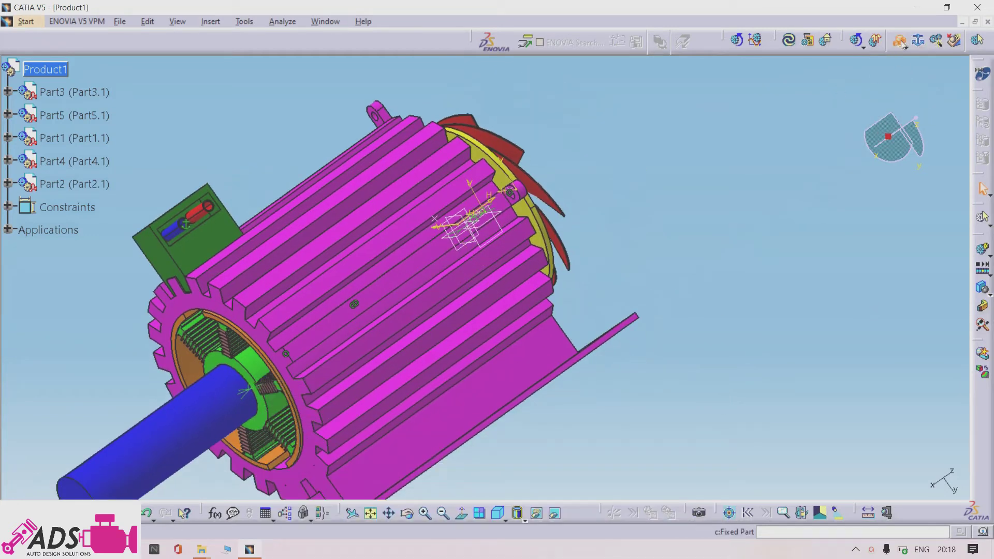
pyautogui.click(900, 42)
pyautogui.moveTo(688, 278); pyautogui.dragTo(714, 269, button='middle')
pyautogui.click(307, 389)
pyautogui.moveTo(311, 401); pyautogui.dragTo(305, 432, button='middle')
pyautogui.moveTo(426, 365); pyautogui.dragTo(391, 299, button='middle')
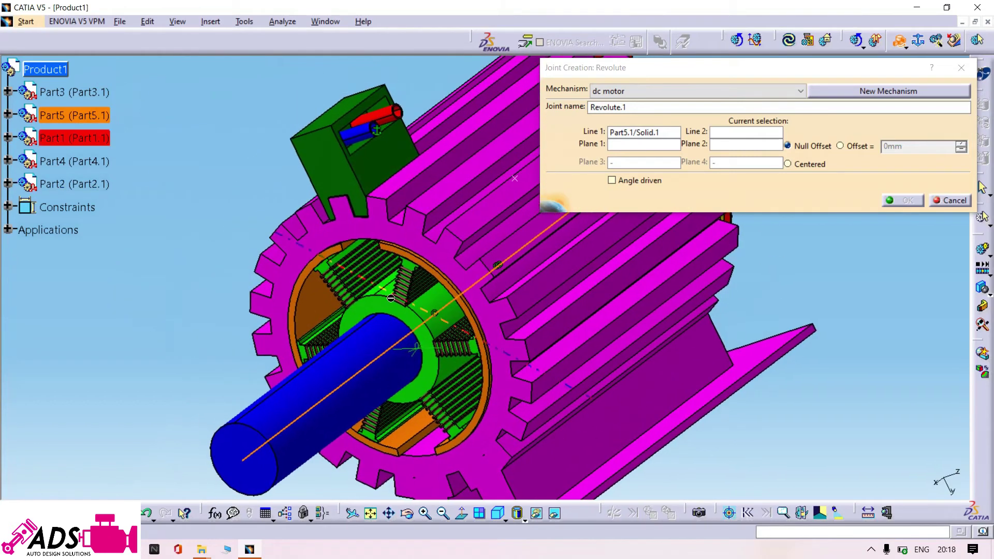
pyautogui.click(432, 309)
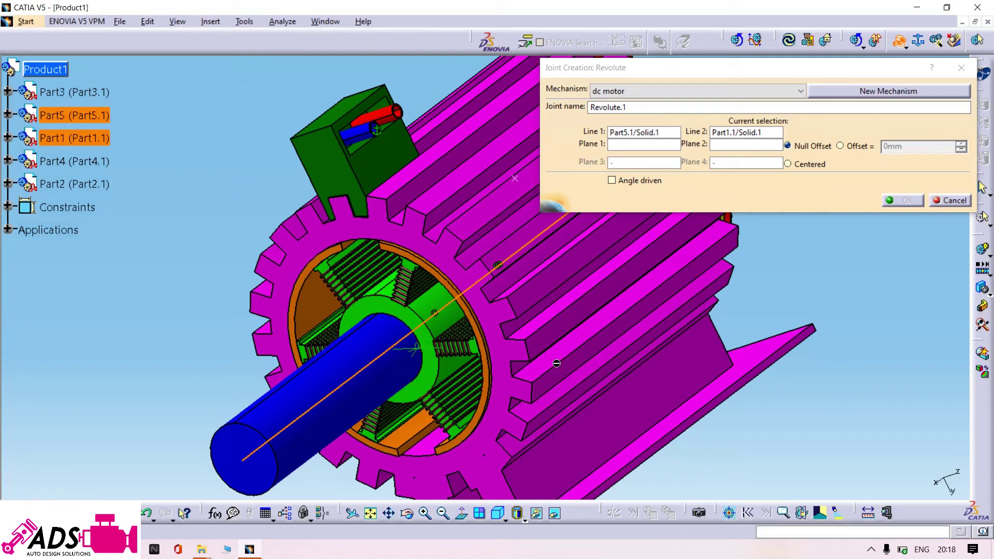
# Step: Hide the fan and complete the revolute joint with null offset between the green rotor's end face and the blue shaft's end face
pyautogui.moveTo(675, 361); pyautogui.dragTo(468, 306, button='middle')
pyautogui.rightClick(442, 244)
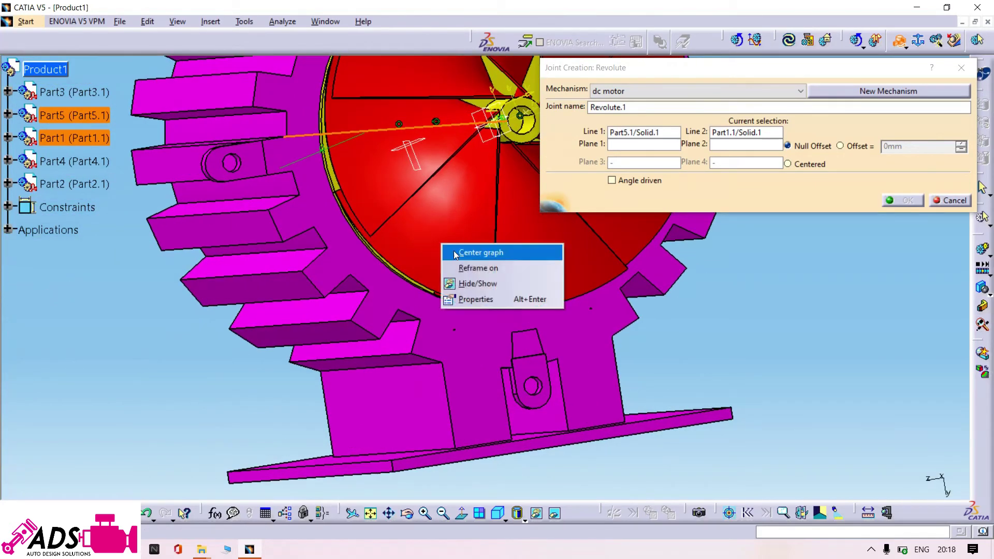
pyautogui.click(462, 283)
pyautogui.moveTo(454, 182); pyautogui.dragTo(449, 315, button='middle')
pyautogui.click(446, 312)
pyautogui.click(484, 282)
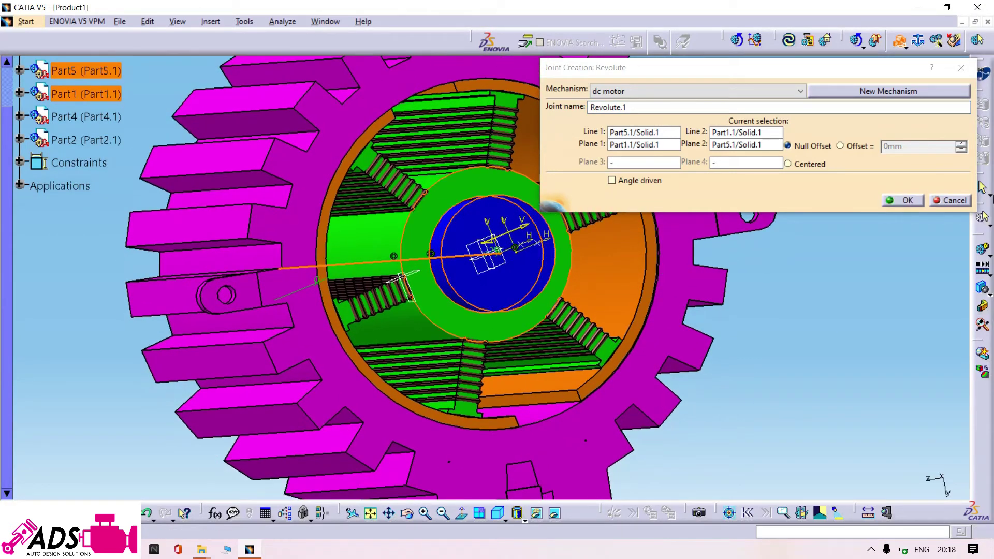
pyautogui.click(887, 202)
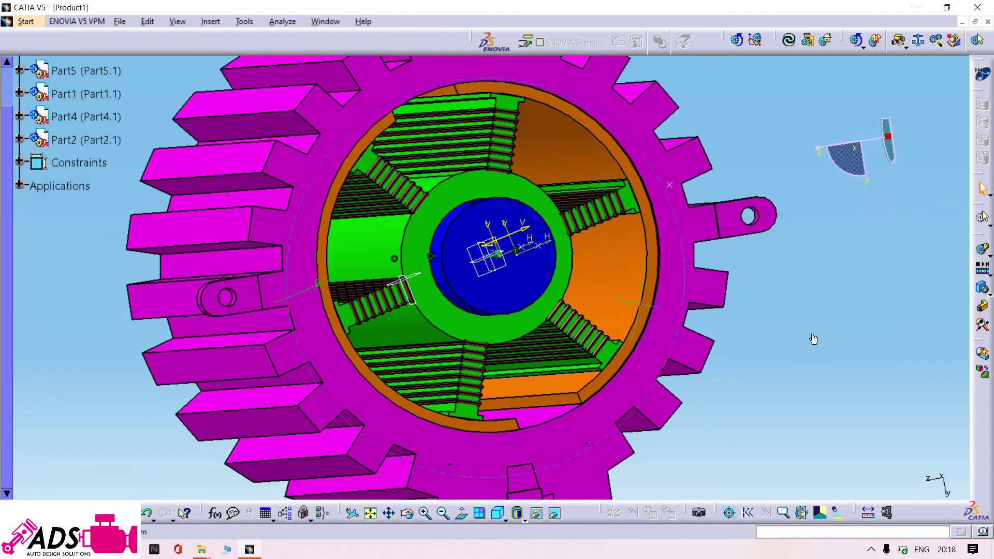
# Step: Hide the magenta motor case to expose the orange part around the rotor
pyautogui.keyDown('ctrl'); pyautogui.moveTo(813, 337); pyautogui.dragTo(852, 414, button='middle'); pyautogui.keyUp('ctrl')
pyautogui.moveTo(505, 408); pyautogui.dragTo(657, 344, button='middle')
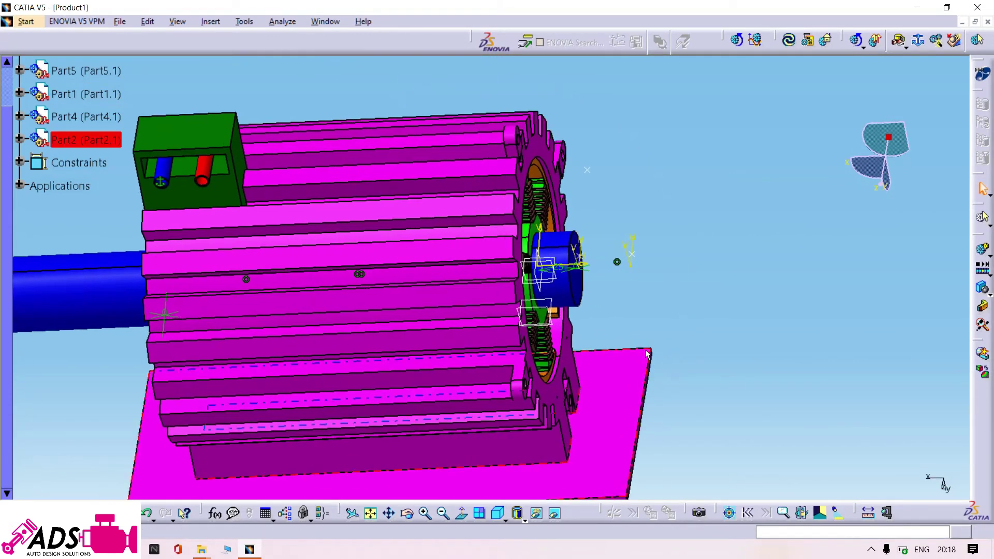
pyautogui.rightClick(300, 299)
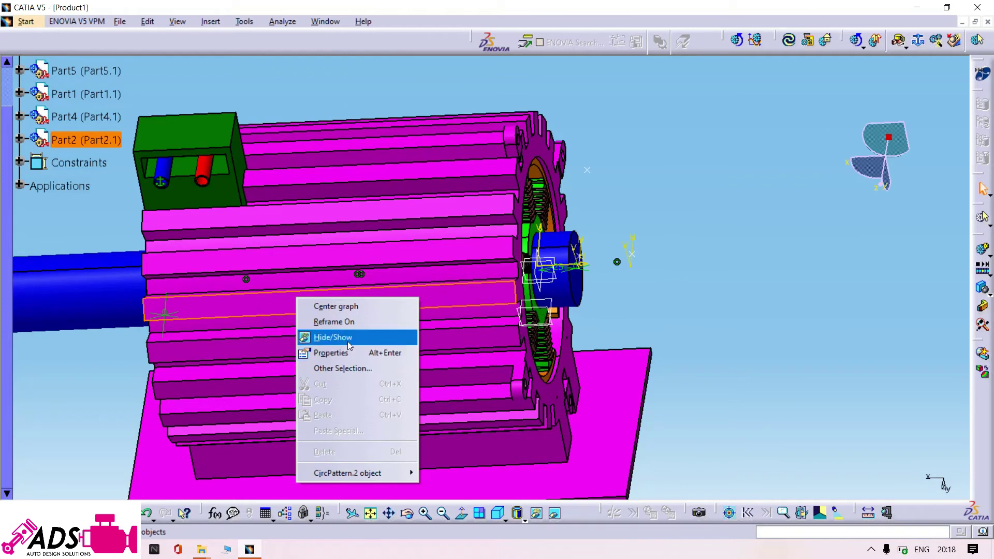
pyautogui.click(333, 337)
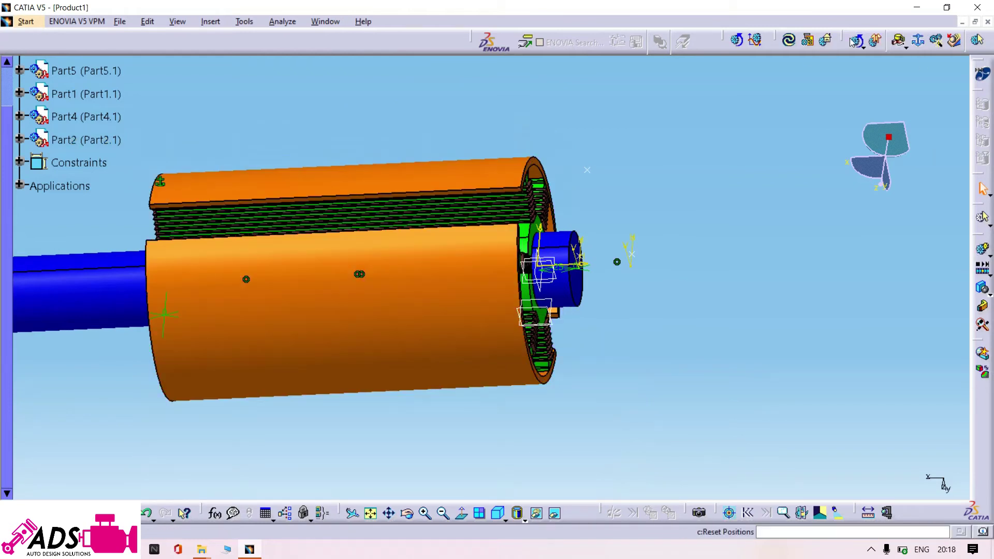
# Step: Start a revolute joint between the orange part's axis and the green rotor's axis, hiding the orange part to reach the rotor
pyautogui.click(406, 322)
pyautogui.rightClick(411, 313)
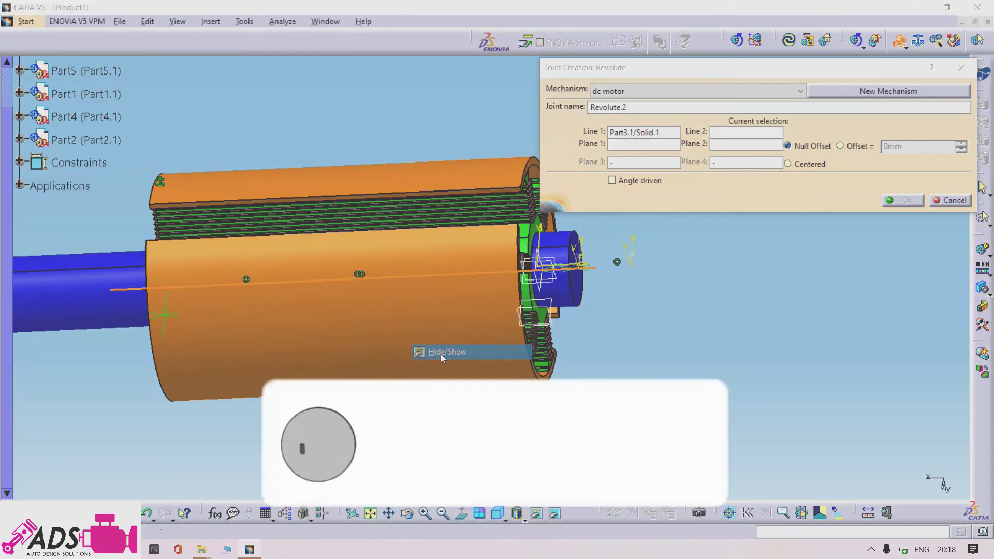
pyautogui.click(443, 354)
pyautogui.click(466, 303)
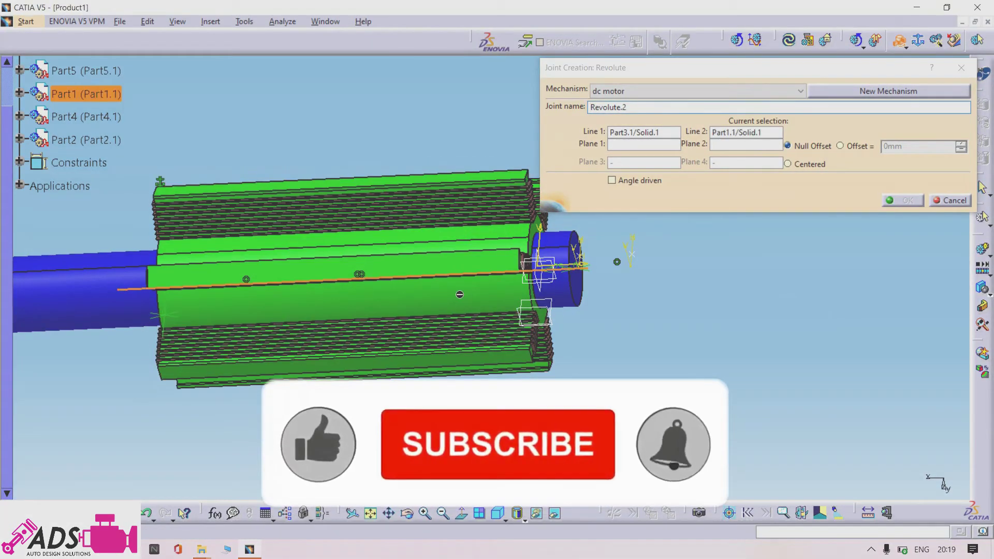
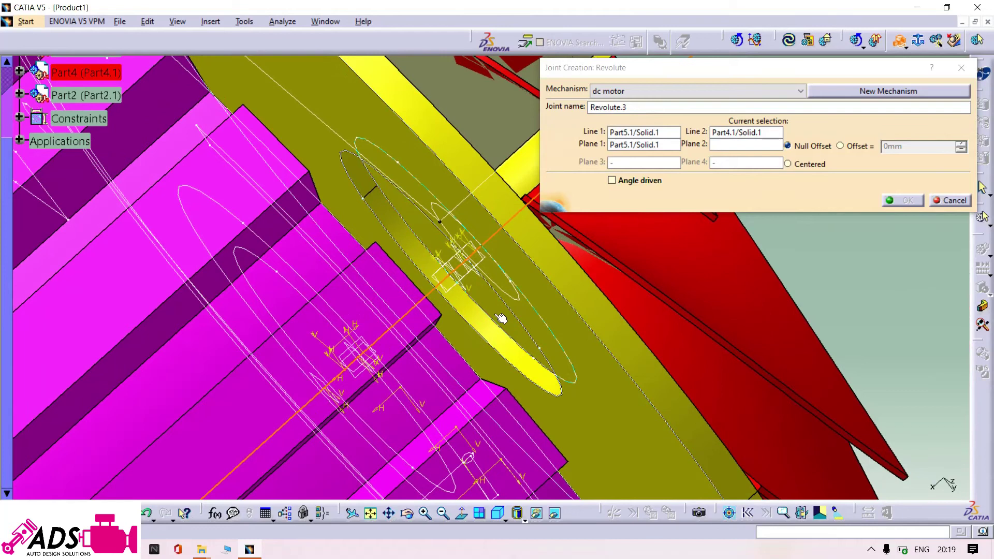
# Step: Complete the revolute joint between the blue shaft and the fan with null offset
pyautogui.click(907, 201)
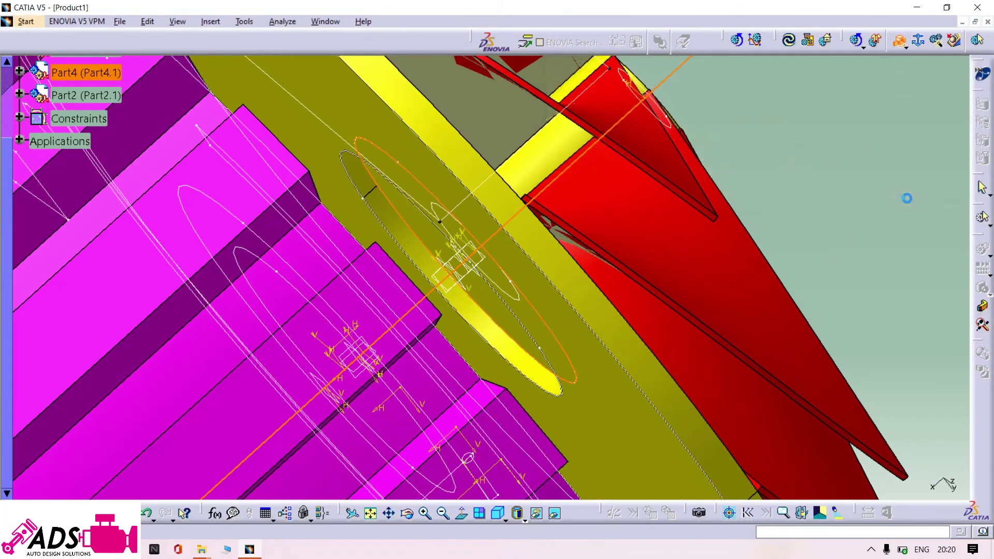
# Step: Unhide the fan and the magenta motor case from the hidden space, and return to the visible space
pyautogui.keyDown('ctrl'); pyautogui.moveTo(859, 224); pyautogui.dragTo(872, 329, button='middle'); pyautogui.keyUp('ctrl')
pyautogui.rightClick(541, 291)
pyautogui.click(511, 361)
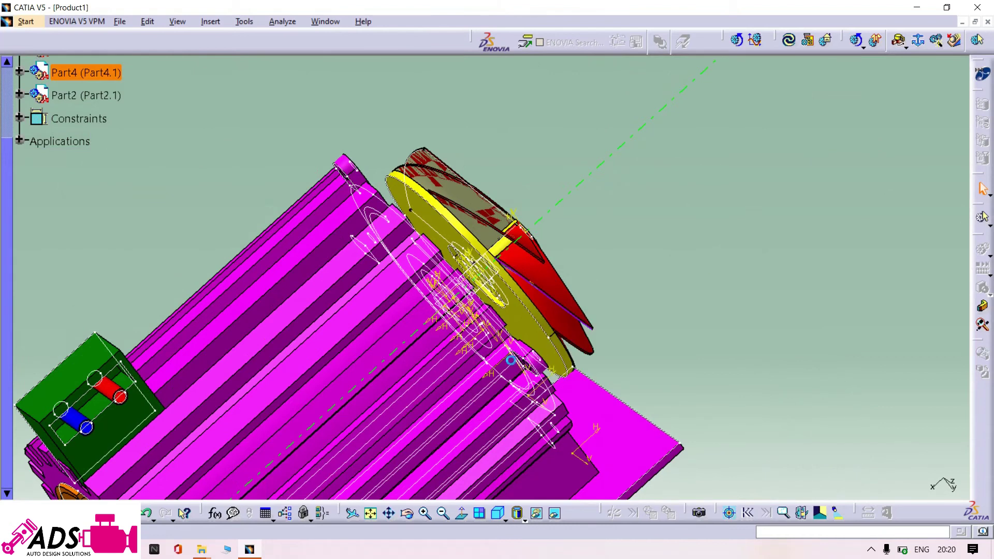
pyautogui.rightClick(535, 323)
pyautogui.click(562, 359)
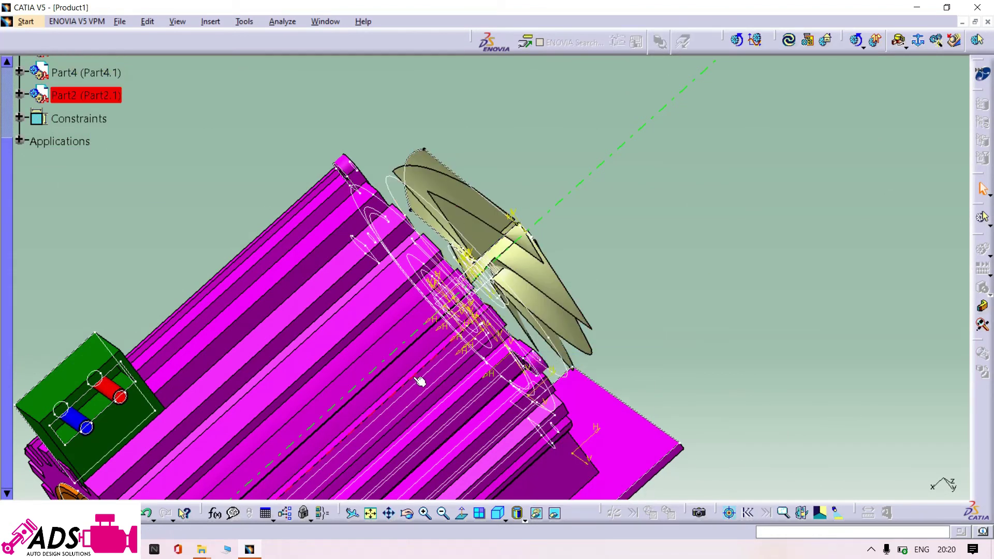
pyautogui.rightClick(415, 371)
pyautogui.click(445, 219)
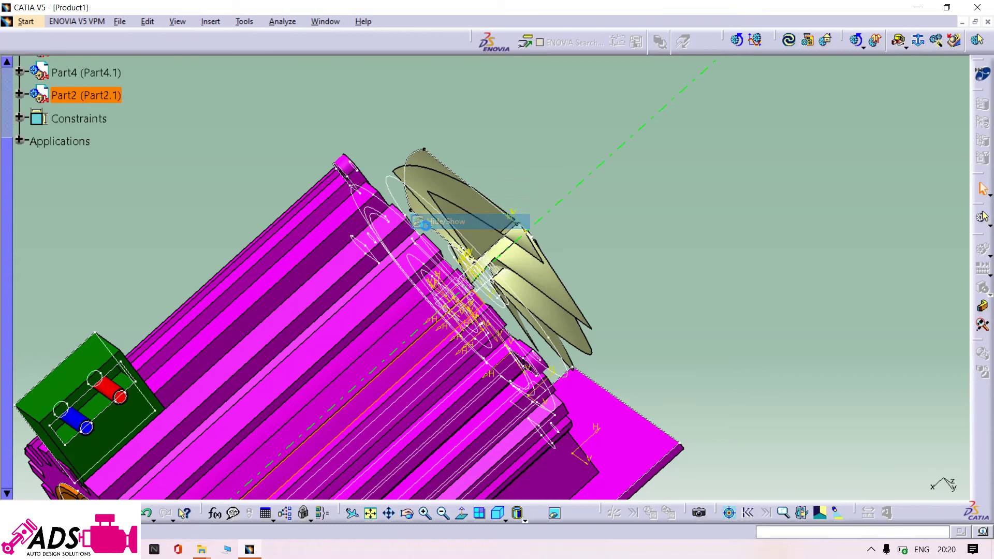
pyautogui.rightClick(365, 331)
pyautogui.click(401, 371)
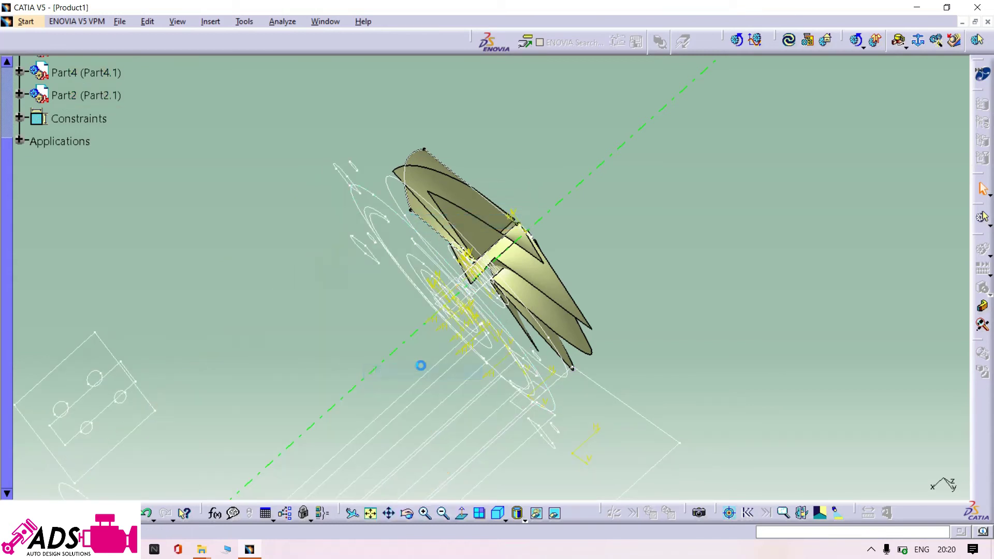
pyautogui.keyDown('ctrl'); pyautogui.moveTo(430, 390); pyautogui.dragTo(455, 486, button='middle'); pyautogui.keyUp('ctrl')
pyautogui.click(555, 513)
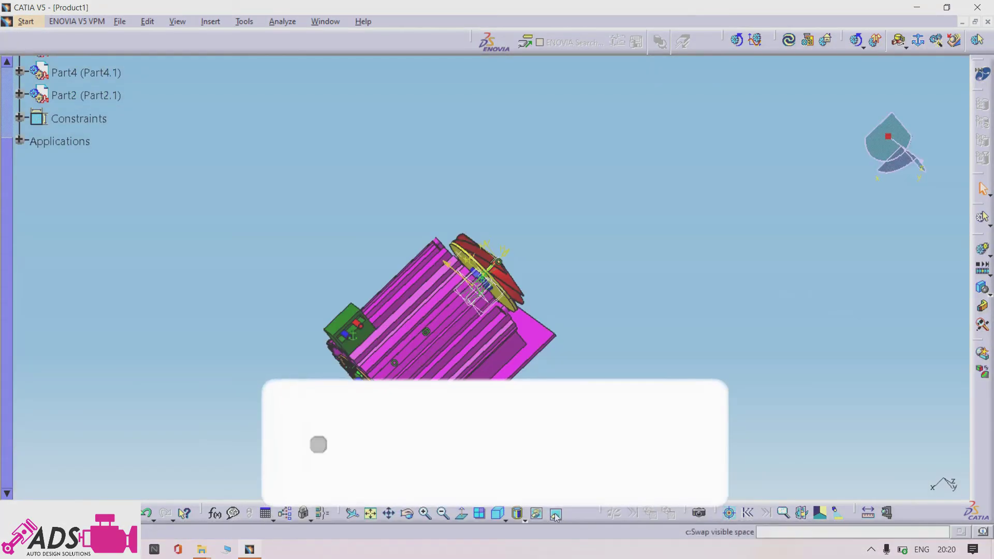
# Step: Expand the dc motor mechanism's joints in the tree and make the Revolute.1 joint angle driven
pyautogui.moveTo(609, 339); pyautogui.dragTo(585, 337, button='middle')
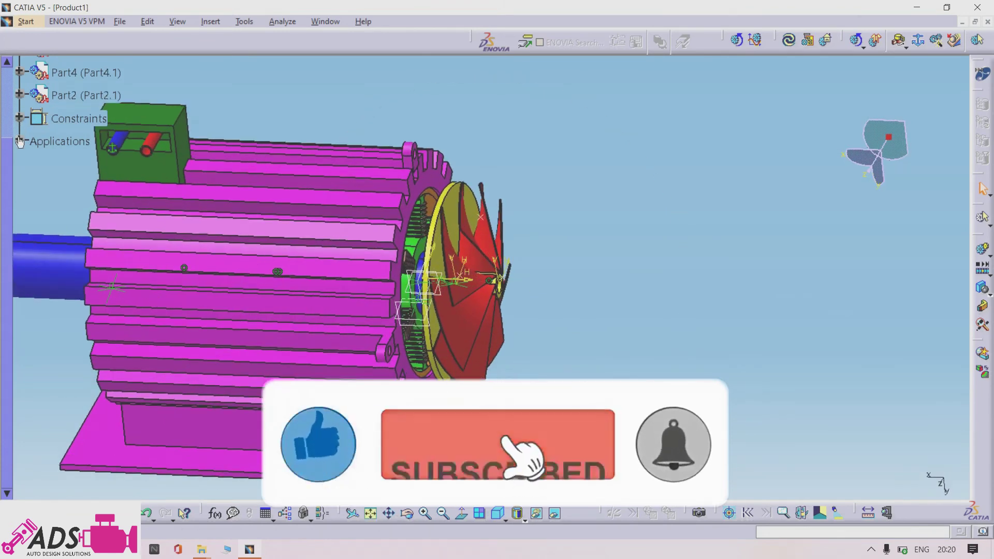
pyautogui.click(19, 141)
pyautogui.click(35, 163)
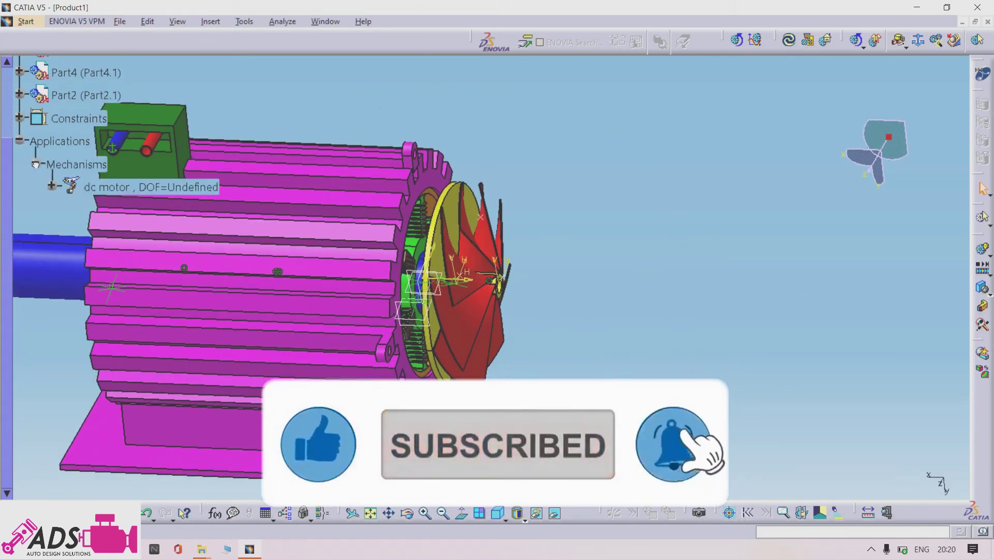
pyautogui.click(52, 187)
pyautogui.click(68, 209)
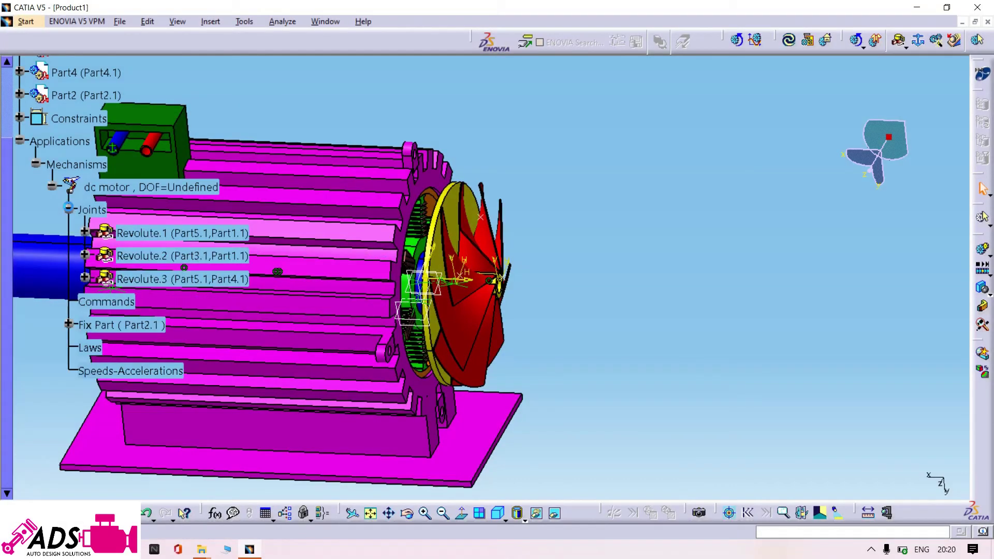
pyautogui.doubleClick(140, 236)
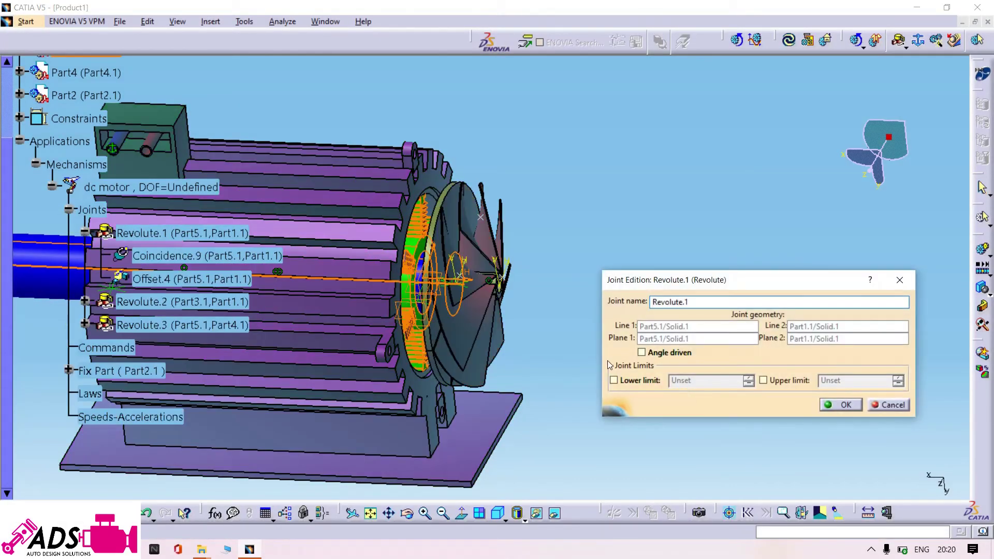
pyautogui.click(641, 352)
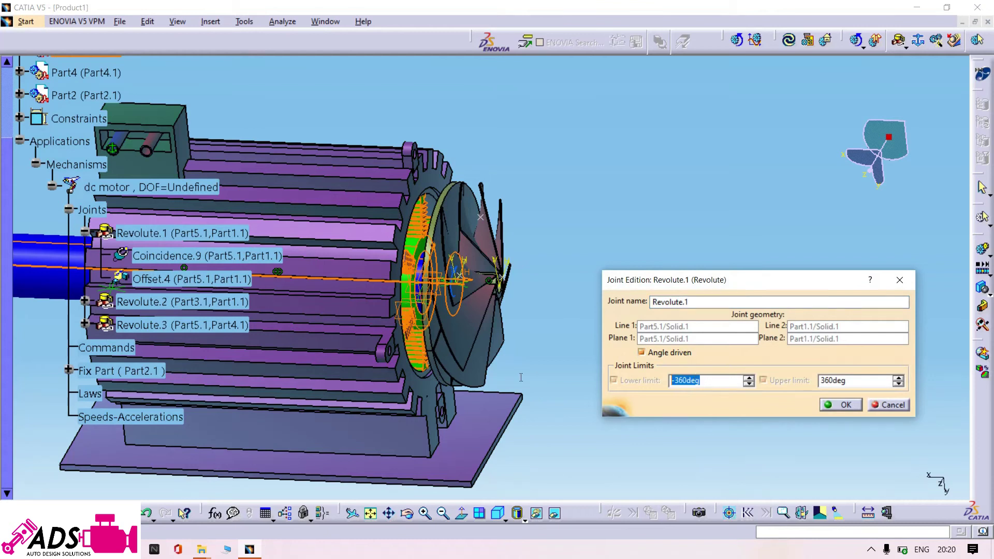
pyautogui.press('Return')
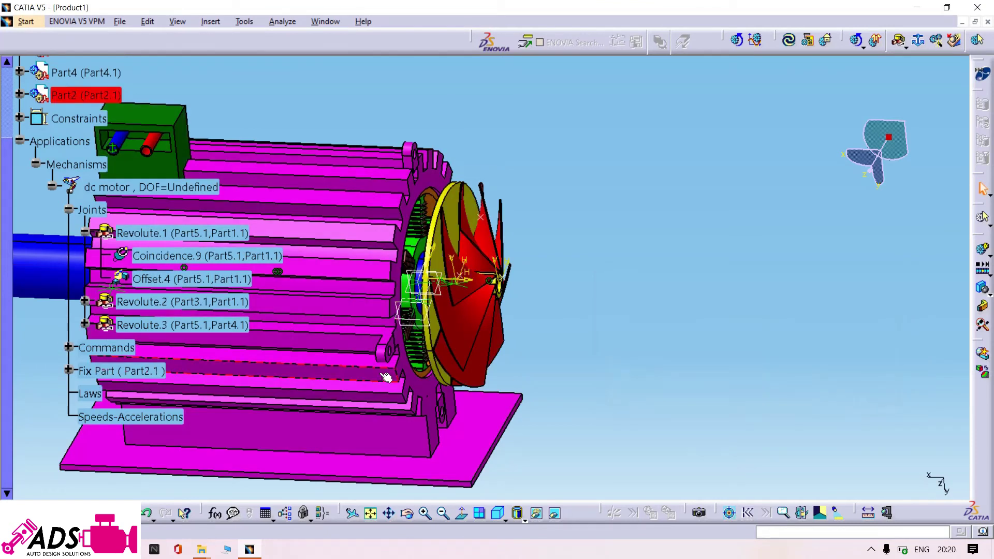
# Step: Make the Revolute.2 joint angle driven with limits of 0 and 360 degrees
pyautogui.click(161, 303)
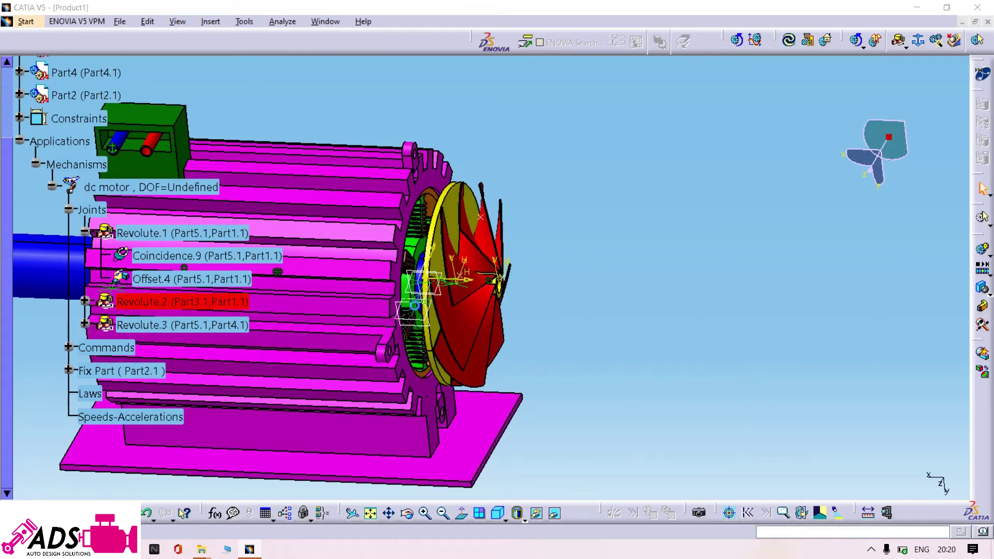
pyautogui.doubleClick(160, 302)
pyautogui.click(642, 353)
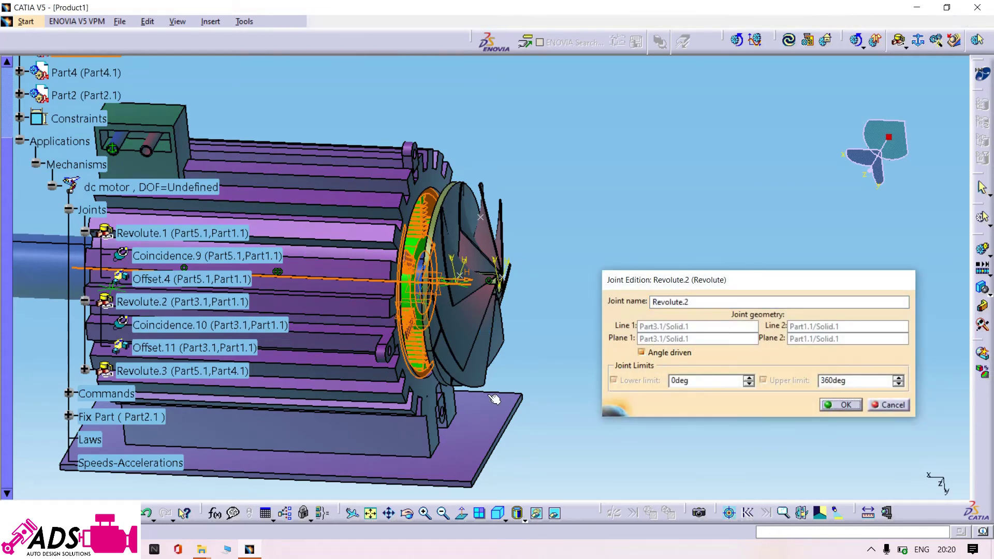
pyautogui.press('Return')
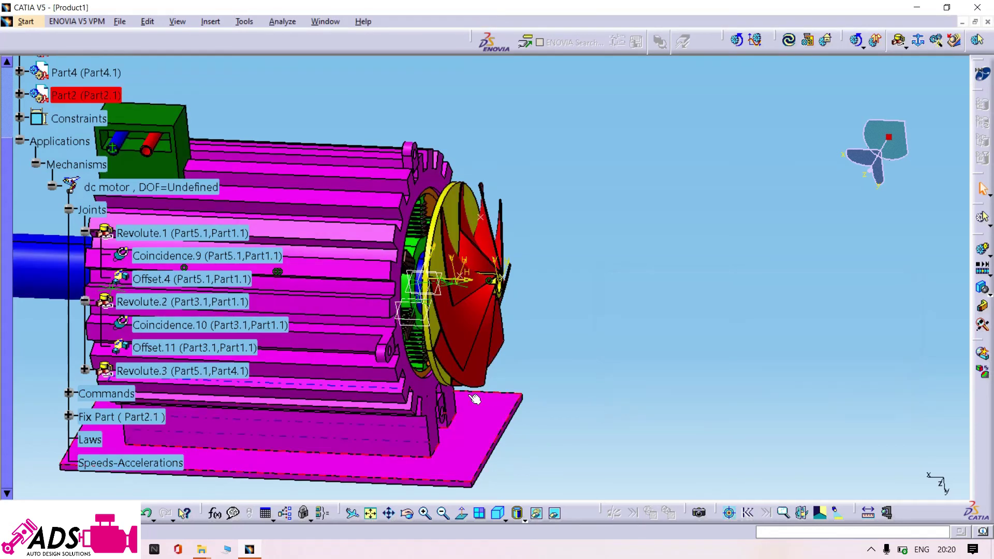
# Step: Make the Revolute.3 joint between the blue shaft and the fan angle driven
pyautogui.doubleClick(140, 370)
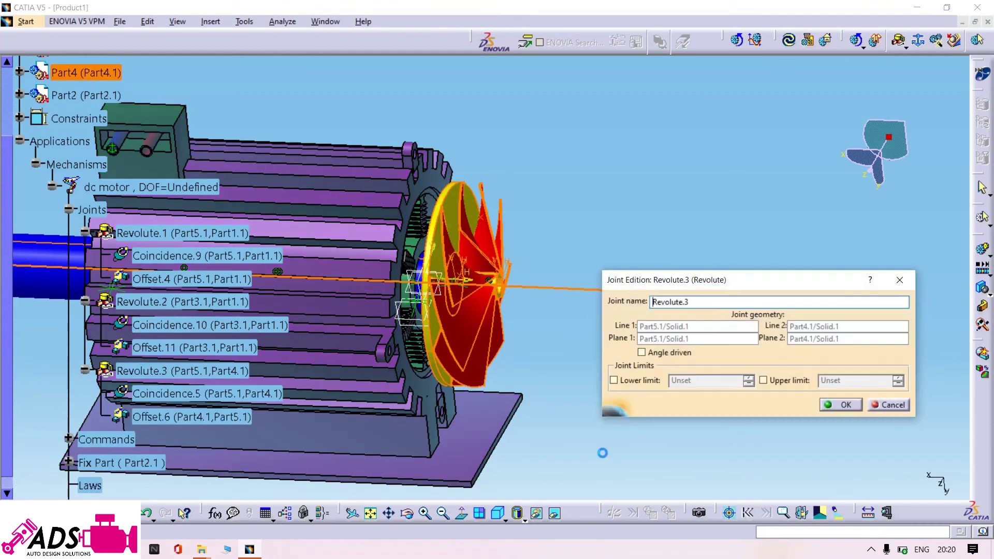
pyautogui.click(642, 353)
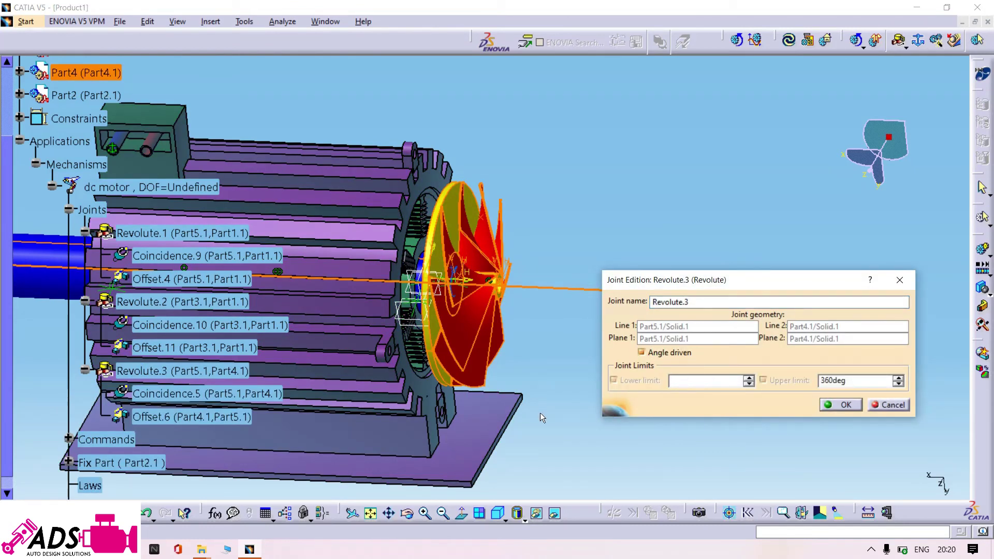
pyautogui.press('Return')
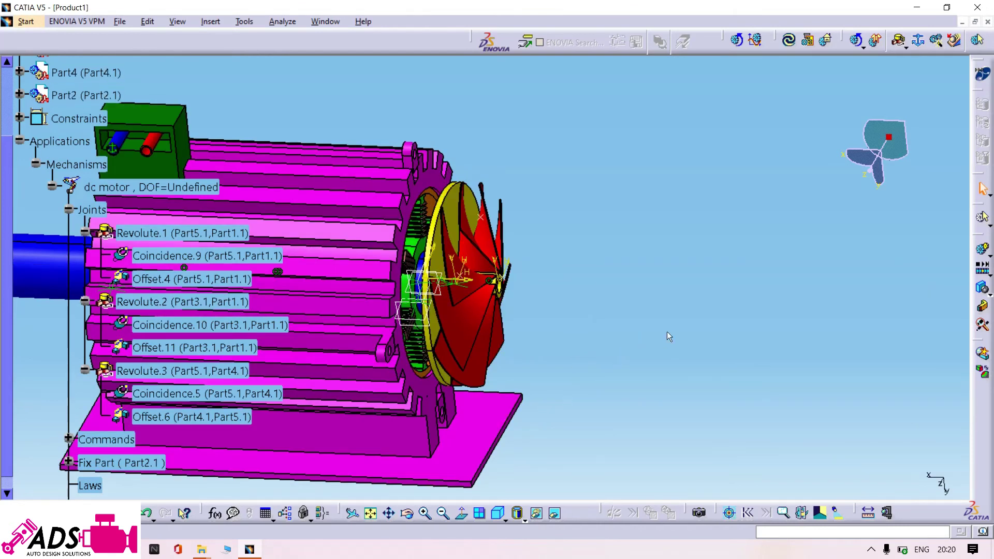
# Step: Expand the assembly constraints and delete the Fix.8 constraint on Part2
pyautogui.moveTo(667, 331); pyautogui.dragTo(749, 292, button='middle')
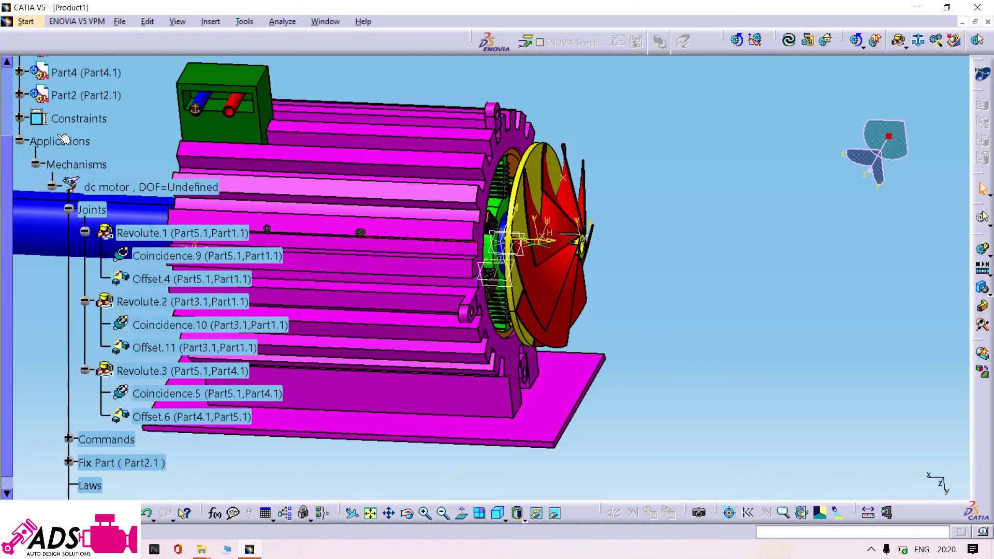
pyautogui.scroll(3, 83, 223)
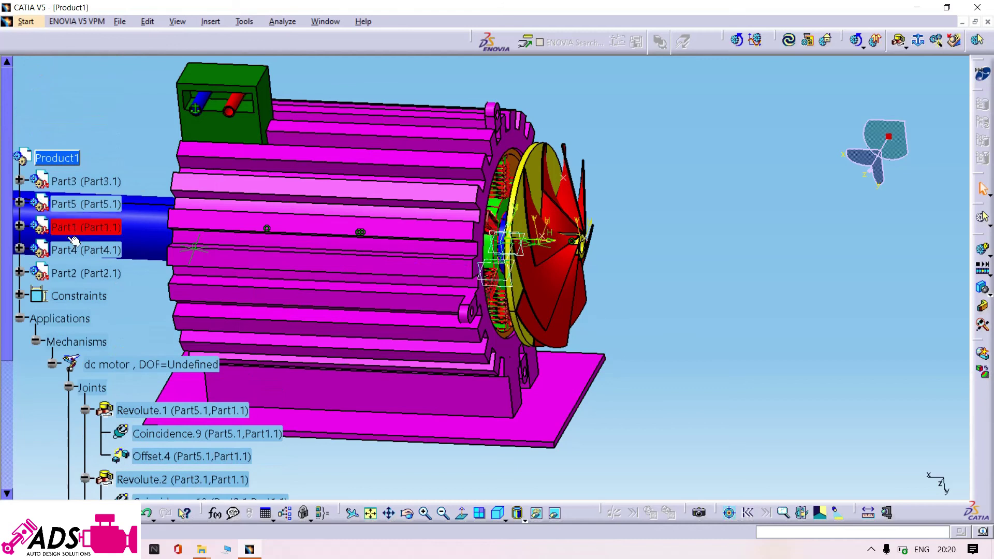
pyautogui.click(19, 296)
pyautogui.scroll(-3, 78, 310)
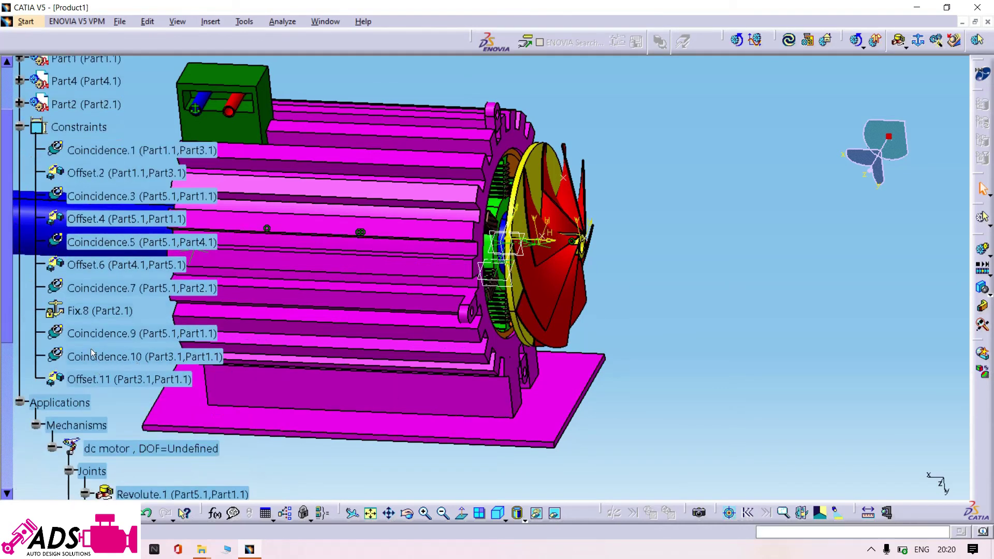
pyautogui.rightClick(80, 312)
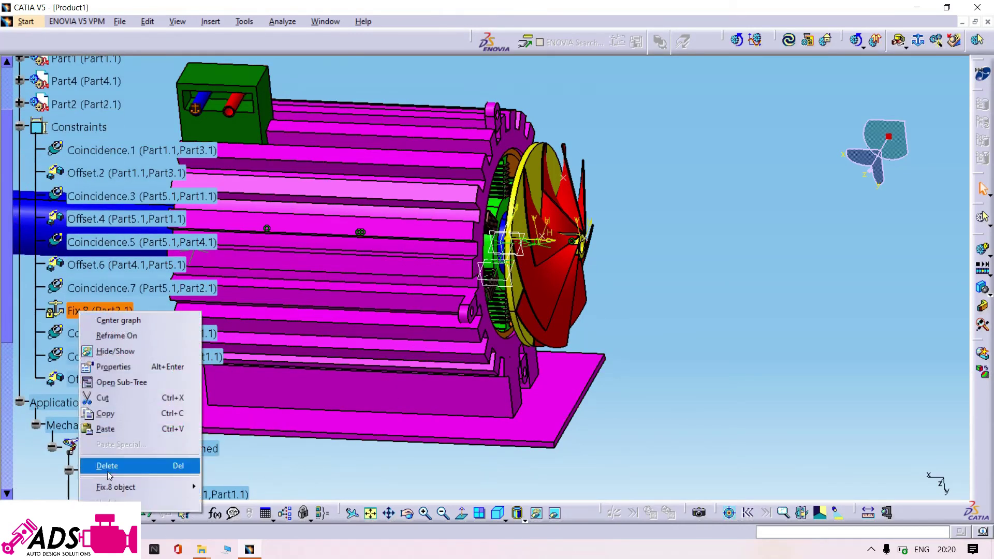
pyautogui.click(107, 466)
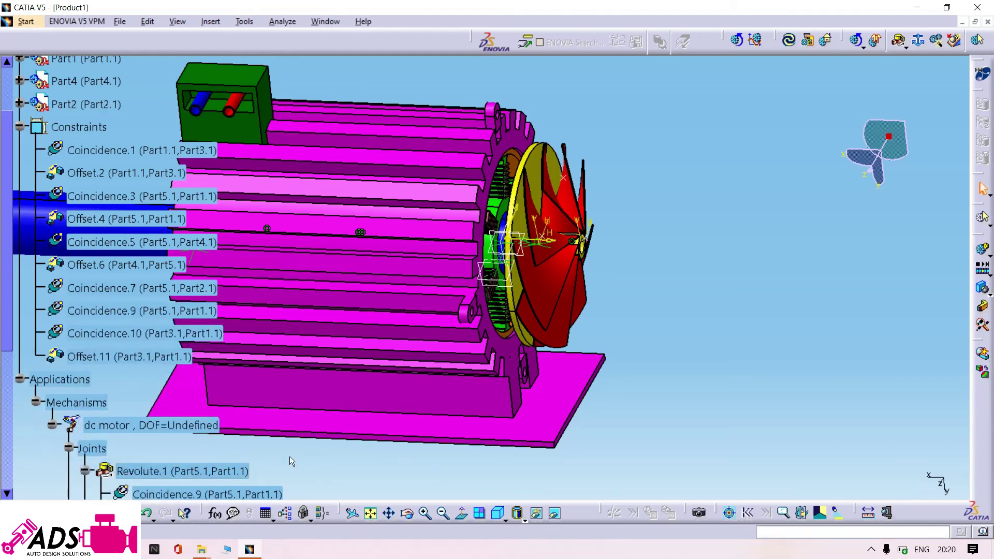
# Step: Define the magenta motor case (Part3) as the fixed part of the dc motor mechanism and dismiss the information message
pyautogui.scroll(-3, 269, 461)
pyautogui.scroll(-1, 250, 467)
pyautogui.moveTo(250, 467); pyautogui.dragTo(209, 393, button='middle')
pyautogui.moveTo(326, 370); pyautogui.dragTo(362, 435, button='middle')
pyautogui.click(788, 33)
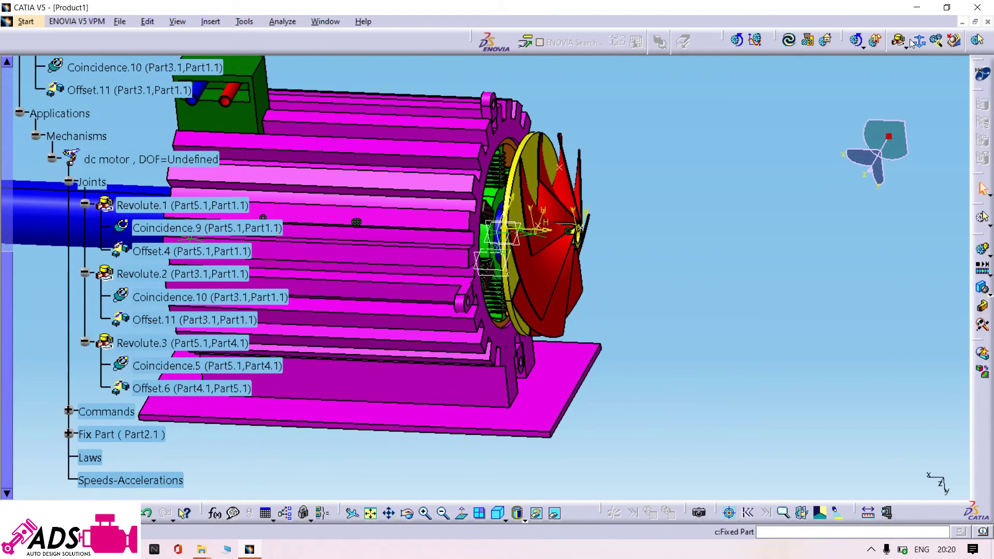
pyautogui.moveTo(593, 413); pyautogui.dragTo(620, 180, button='middle')
pyautogui.scroll(-1, 610, 359)
pyautogui.click(655, 204)
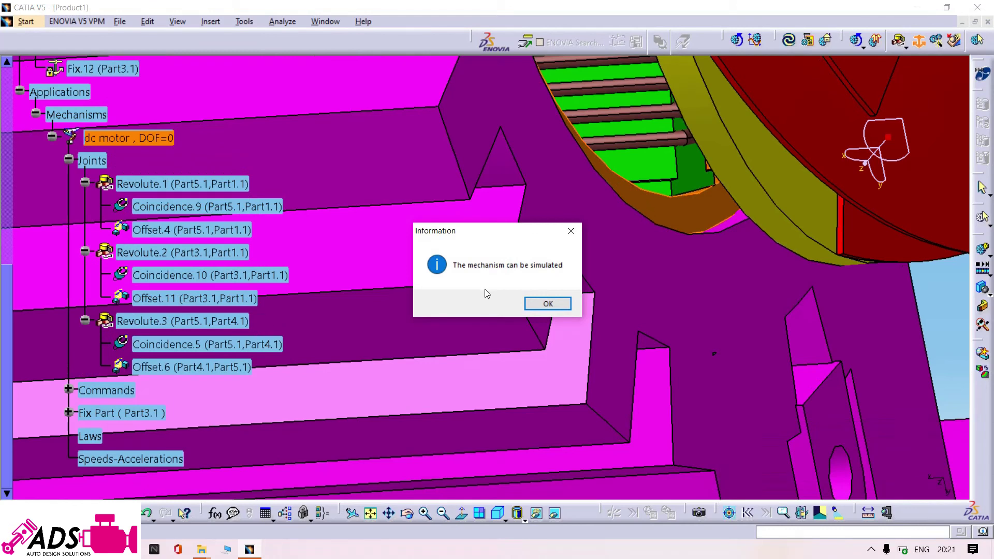
pyautogui.click(542, 307)
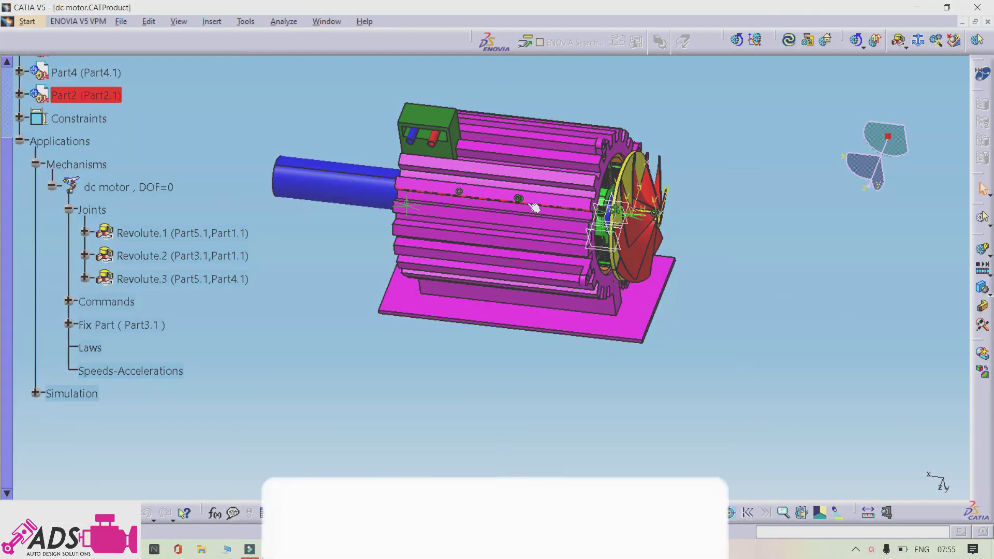
# Step: Create a new simulation based on the dc motor mechanism
pyautogui.moveTo(459, 180)
pyautogui.mouseDown(button='middle')
pyautogui.moveTo(467, 189)
pyautogui.moveTo(440, 194)
pyautogui.moveTo(441, 171)
pyautogui.moveTo(454, 187)
pyautogui.mouseUp(button='middle')
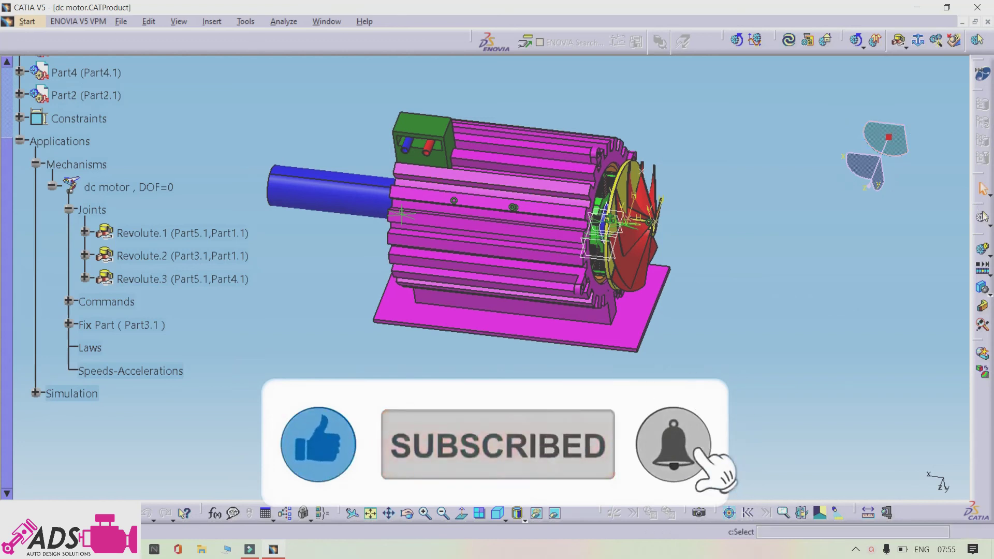
pyautogui.click(982, 251)
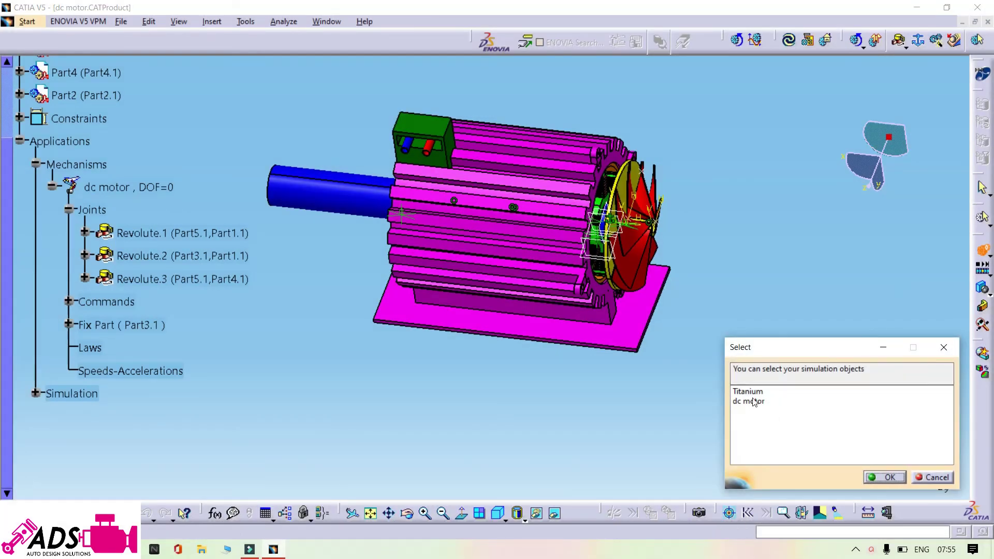
pyautogui.click(751, 401)
pyautogui.click(885, 477)
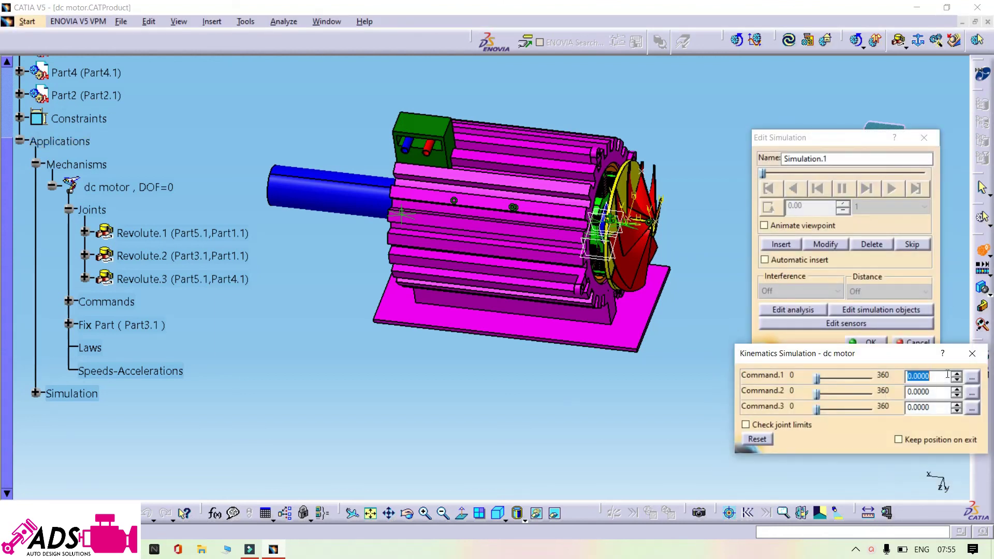
# Step: Set Command.1 to 215, Command.2 to 185 and Command.3 to 200, and insert this position with viewpoint animation enabled
pyautogui.click(956, 376)
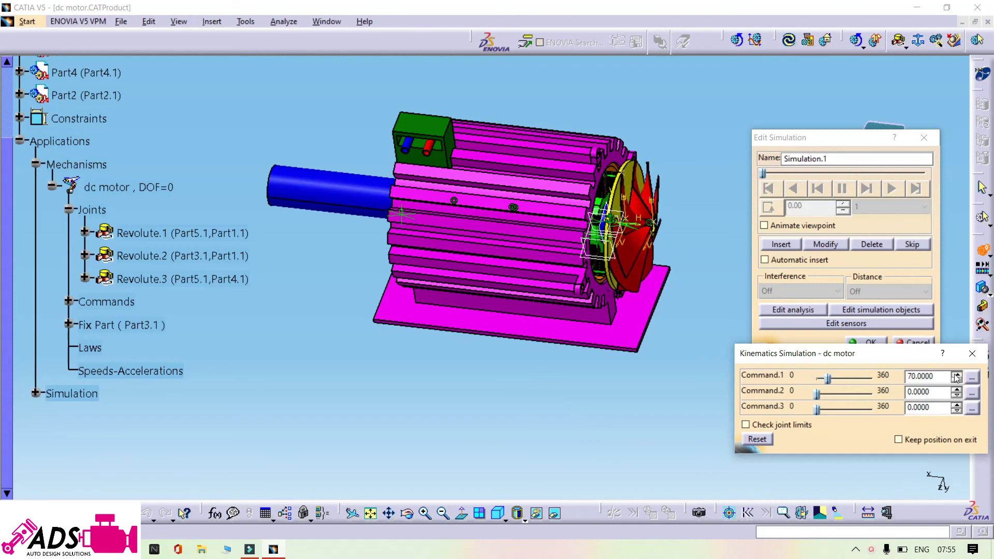
pyautogui.click(957, 390)
pyautogui.moveTo(956, 392); pyautogui.dragTo(958, 409)
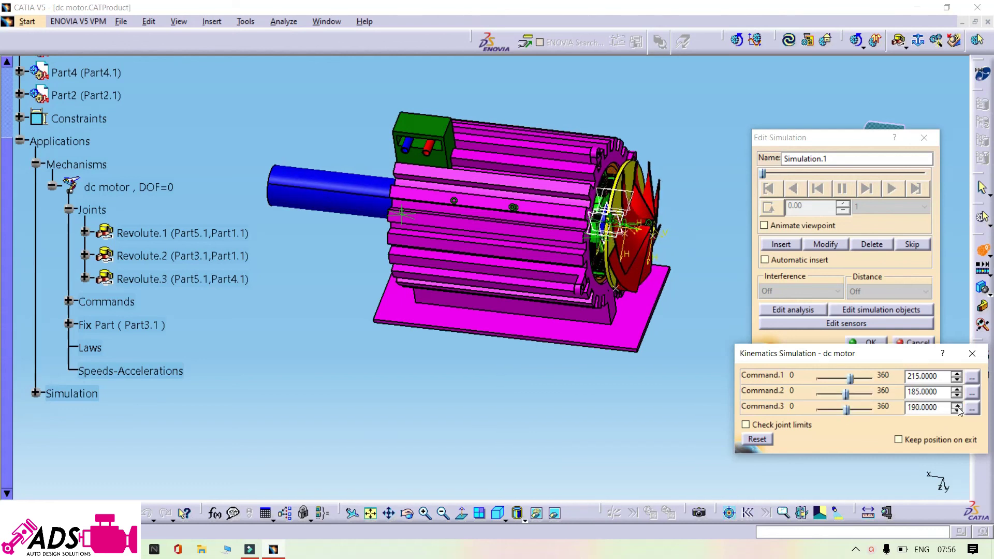
pyautogui.click(787, 233)
pyautogui.click(789, 246)
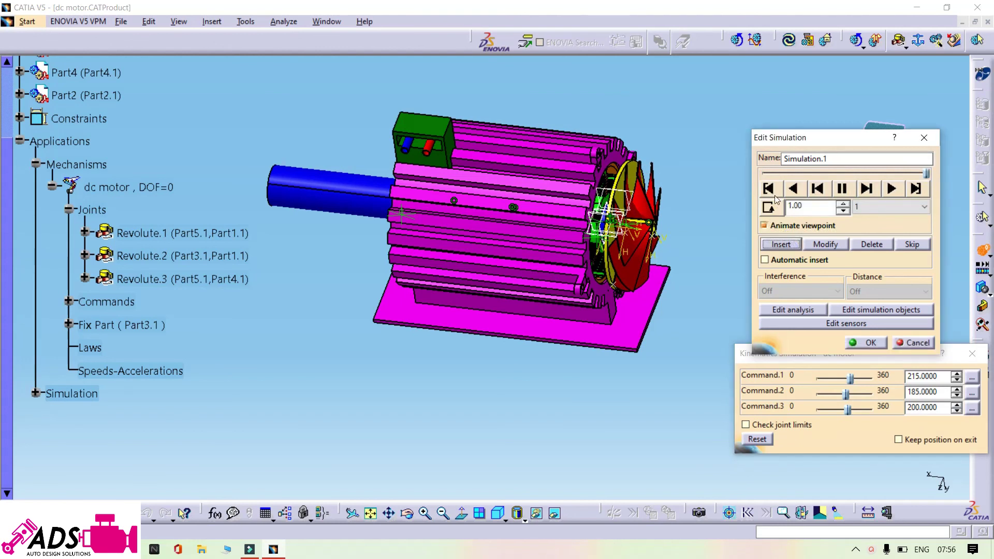
# Step: Play the simulation in a loop with an interpolation step of 0.01, and raise the step to 0.2 during playback
pyautogui.click(884, 208)
pyautogui.click(883, 269)
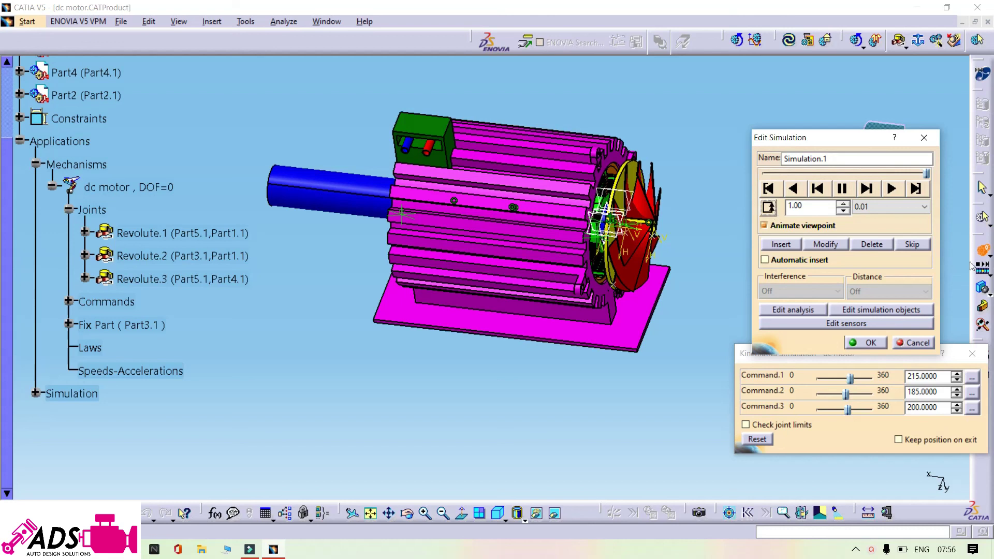
pyautogui.click(891, 189)
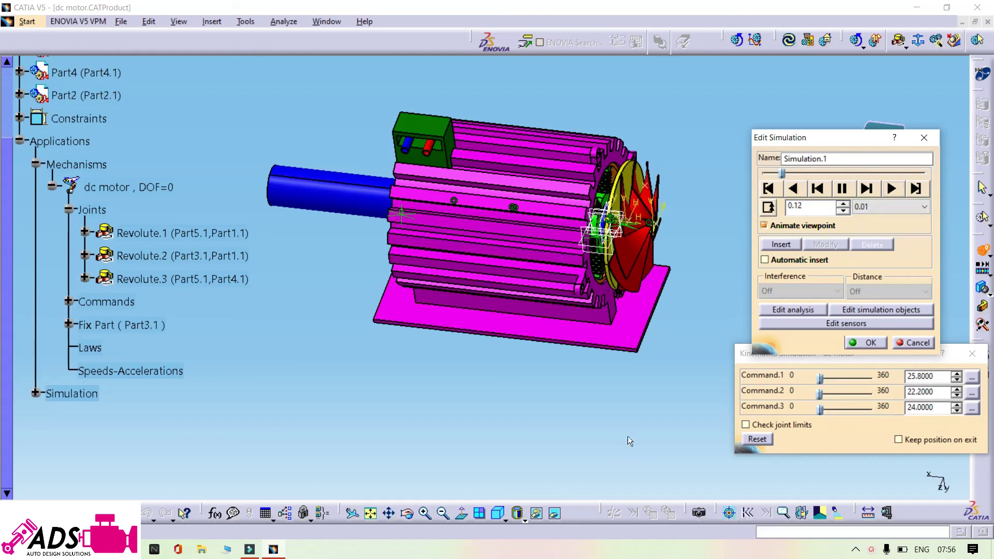
pyautogui.click(886, 207)
pyautogui.click(887, 233)
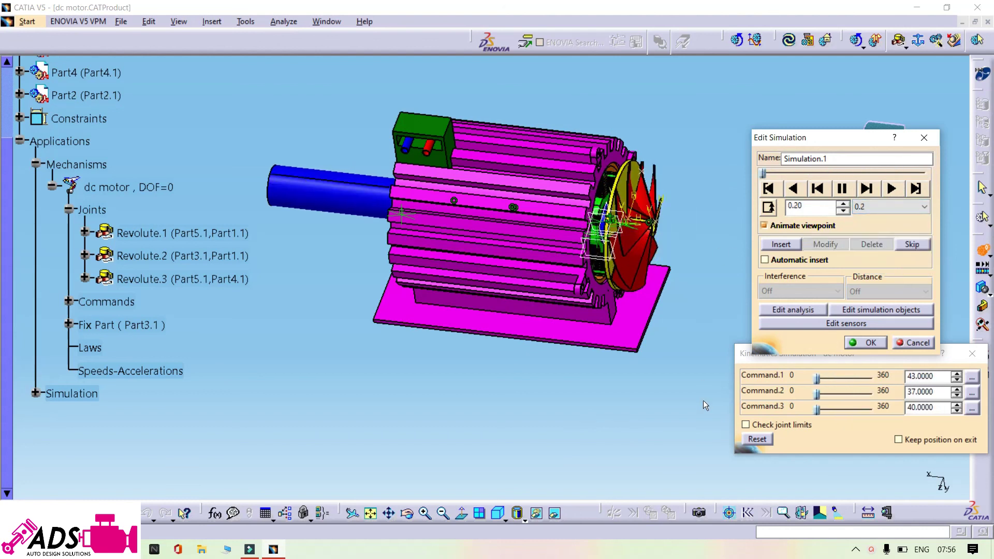